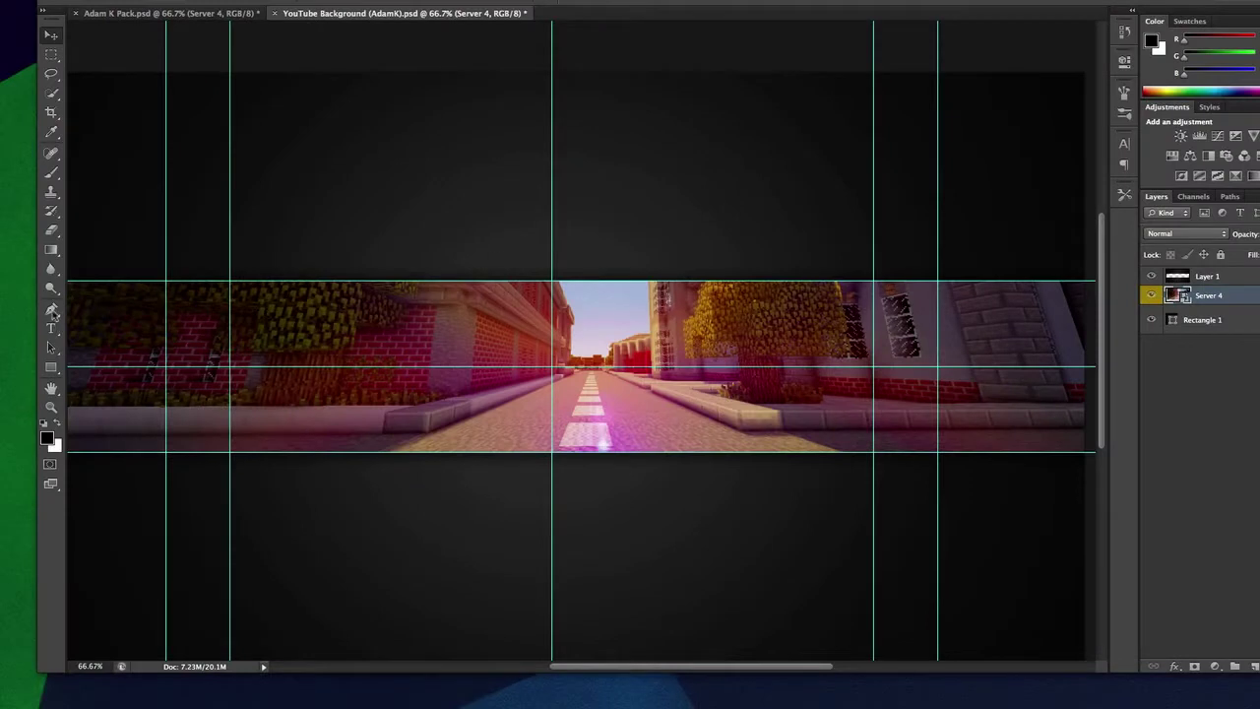
Move the Server 4 street image toward the banner's right half and rasterize its layer for erasing.
drag(574, 338, 930, 317)
click(335, 308)
click(757, 222)
Try erasing the left part of the Server 4 image and shifting it left, and undo these changes.
mouse_move(554, 289)
mouse_down()
mouse_move(703, 450)
mouse_move(699, 391)
mouse_move(762, 442)
mouse_move(718, 456)
mouse_move(666, 509)
mouse_move(422, 331)
mouse_move(312, 375)
mouse_up()
click(51, 34)
drag(916, 365, 763, 367)
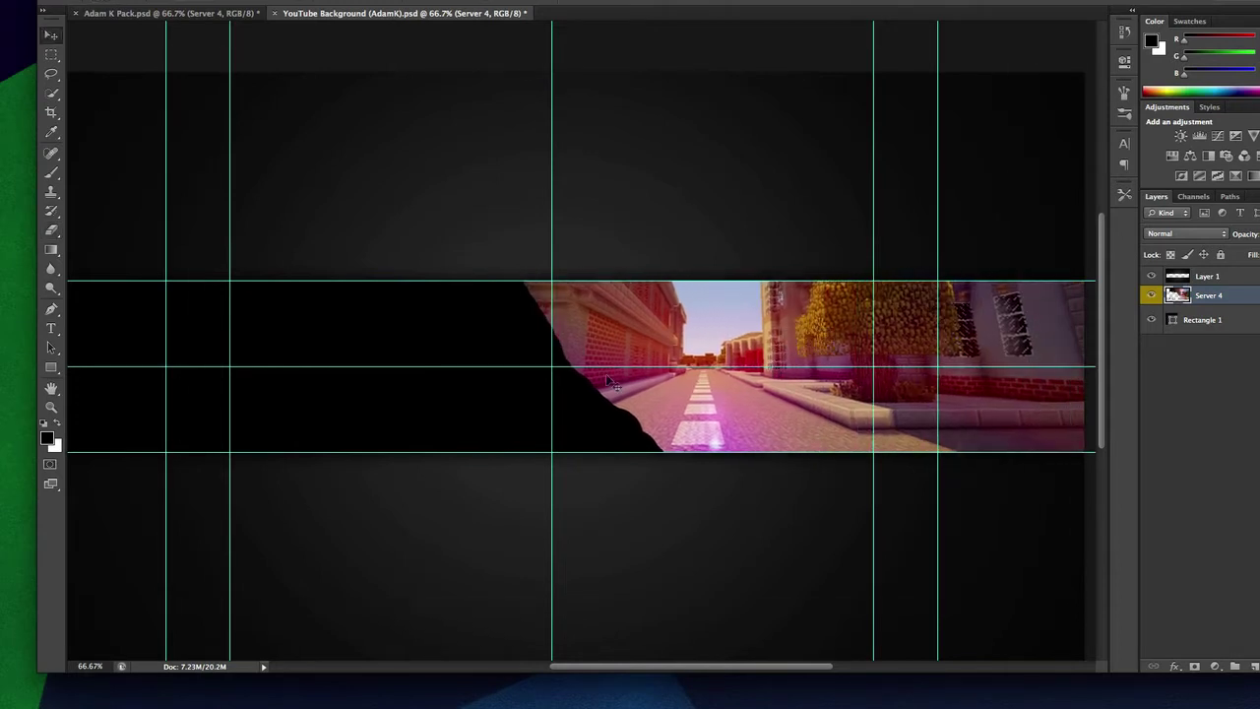
key(super+alt+z)
key(super+alt+z)
key(super+alt+z)
key(super+alt+z)
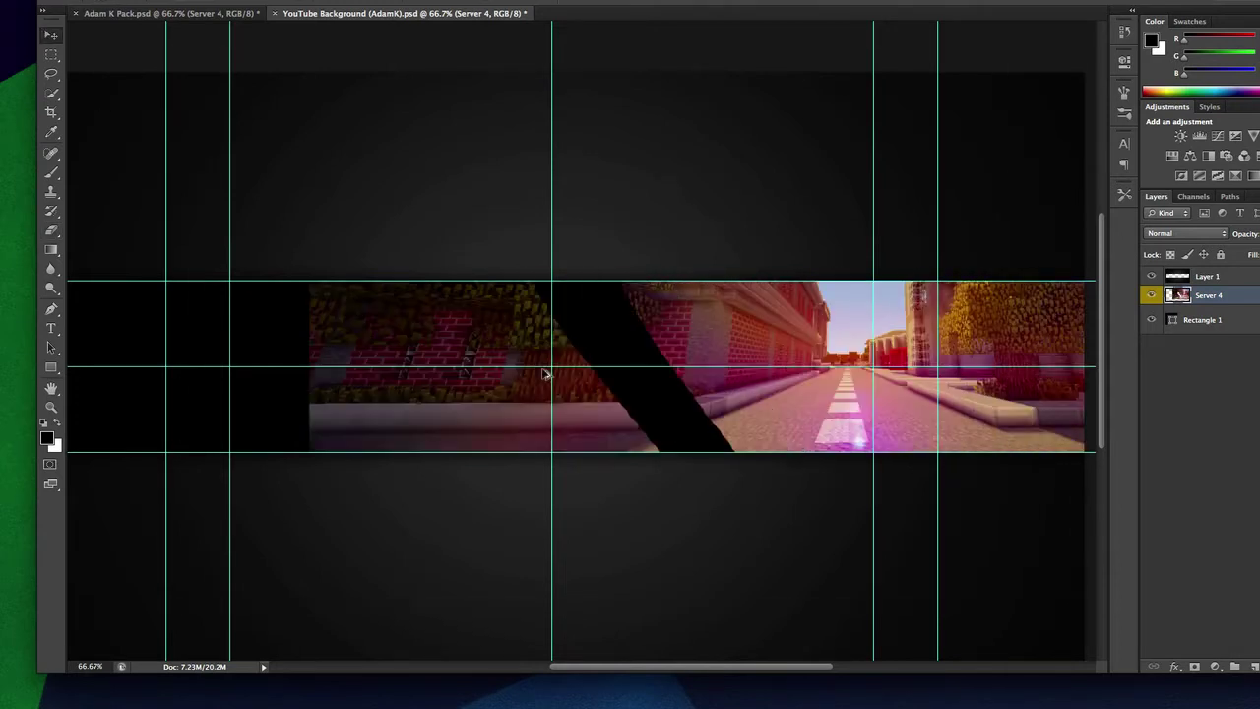
key(super+alt+z)
Erase the left part of the Server 4 image along a soft diagonal edge beside the brick buildings.
mouse_move(482, 285)
mouse_down()
mouse_move(578, 389)
mouse_move(648, 495)
mouse_move(498, 486)
mouse_move(363, 380)
mouse_move(378, 267)
mouse_up()
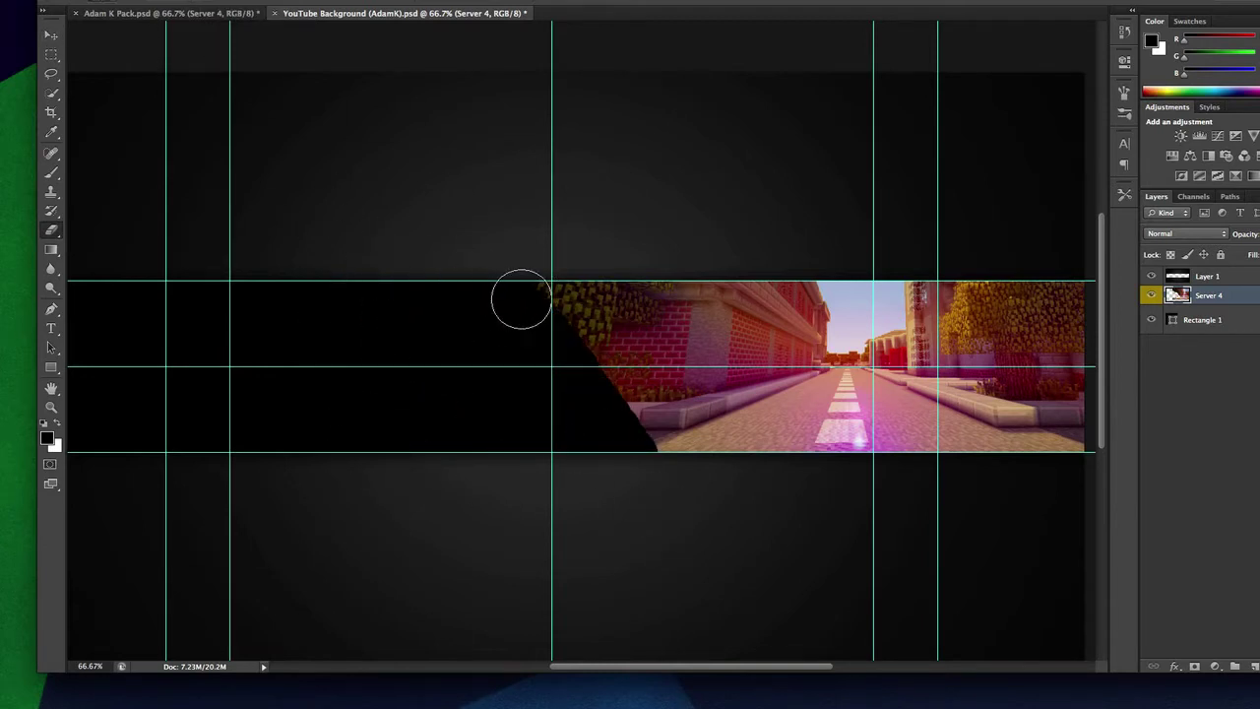
mouse_move(669, 419)
mouse_down()
mouse_move(604, 387)
mouse_move(534, 298)
mouse_move(661, 439)
mouse_move(509, 271)
mouse_move(653, 476)
mouse_move(620, 421)
mouse_move(648, 459)
mouse_move(634, 420)
mouse_move(676, 473)
mouse_move(615, 381)
mouse_move(576, 298)
mouse_move(669, 454)
mouse_move(571, 265)
mouse_move(678, 480)
mouse_move(553, 268)
mouse_move(576, 338)
mouse_move(594, 354)
mouse_move(565, 312)
mouse_move(572, 297)
mouse_move(666, 456)
mouse_move(610, 340)
mouse_up()
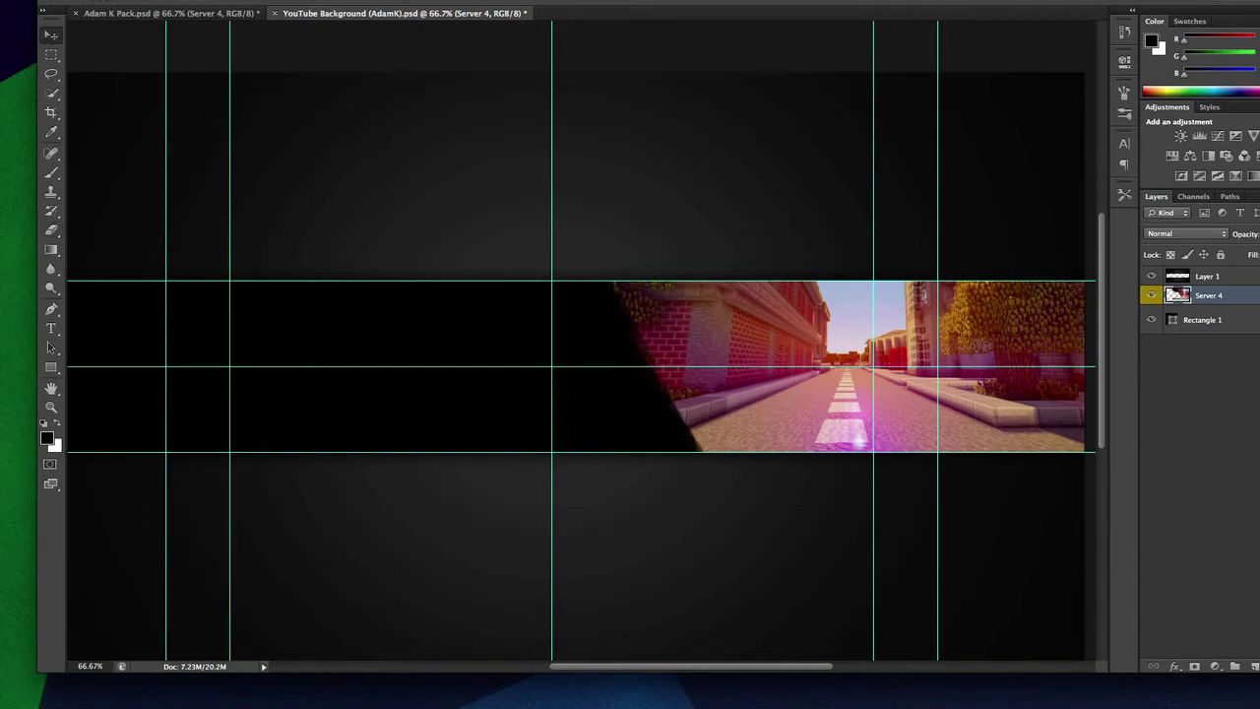
Switch to the web browser, open Google Images and search for "payday maps".
click(4, 226)
click(172, 6)
text(google\)
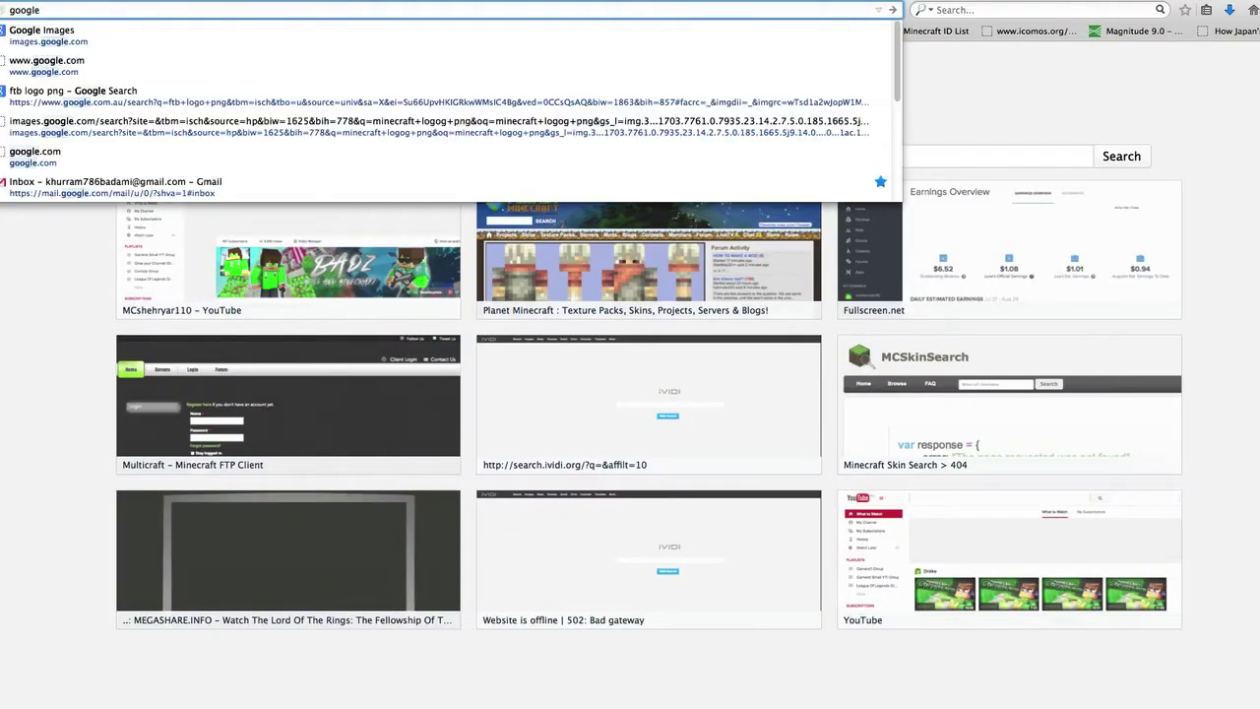
key(Down)
key(Return)
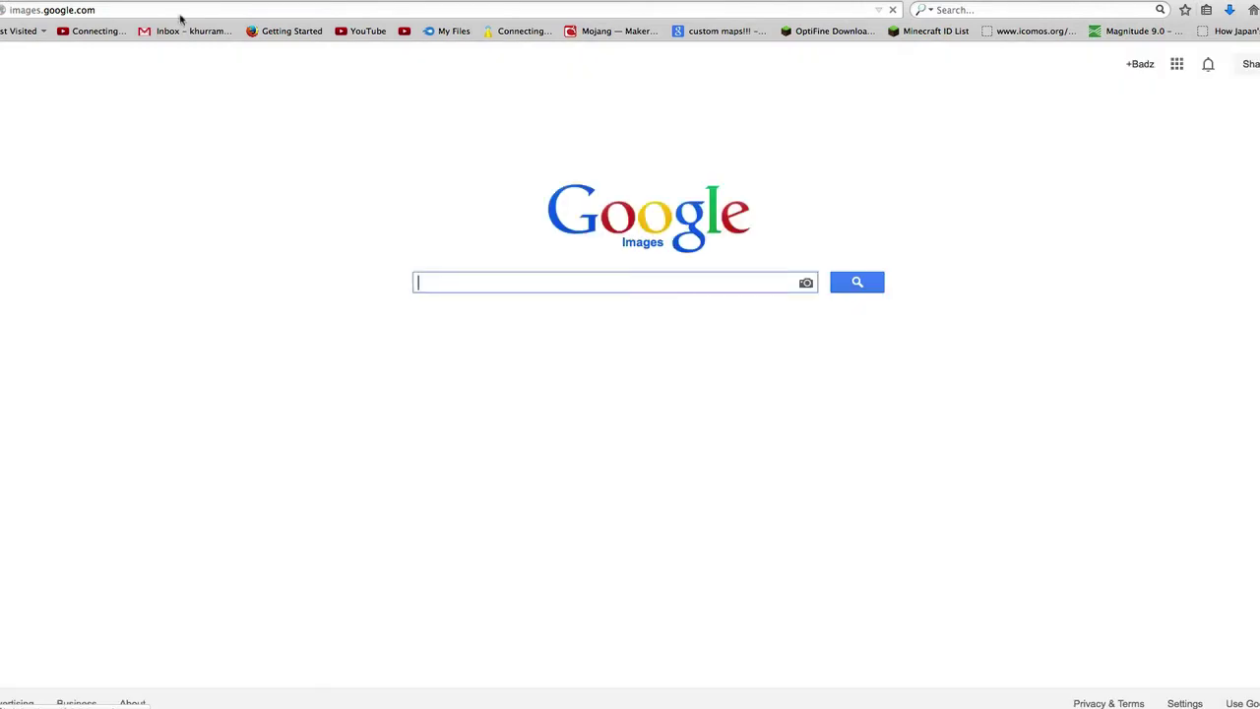
text(payday maps)
key(Return)
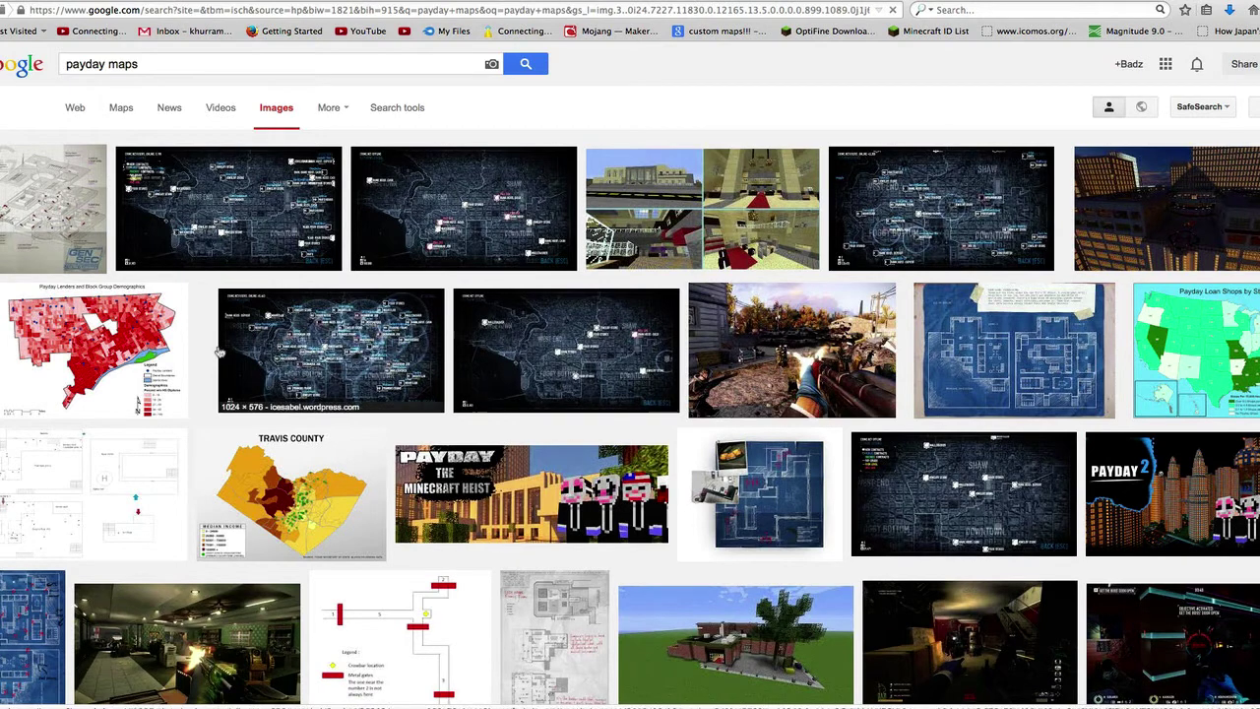
Preview the Payday 2 Review gunfight image from the results and save it to the desktop.
scroll(224, 602, down, 1)
click(217, 588)
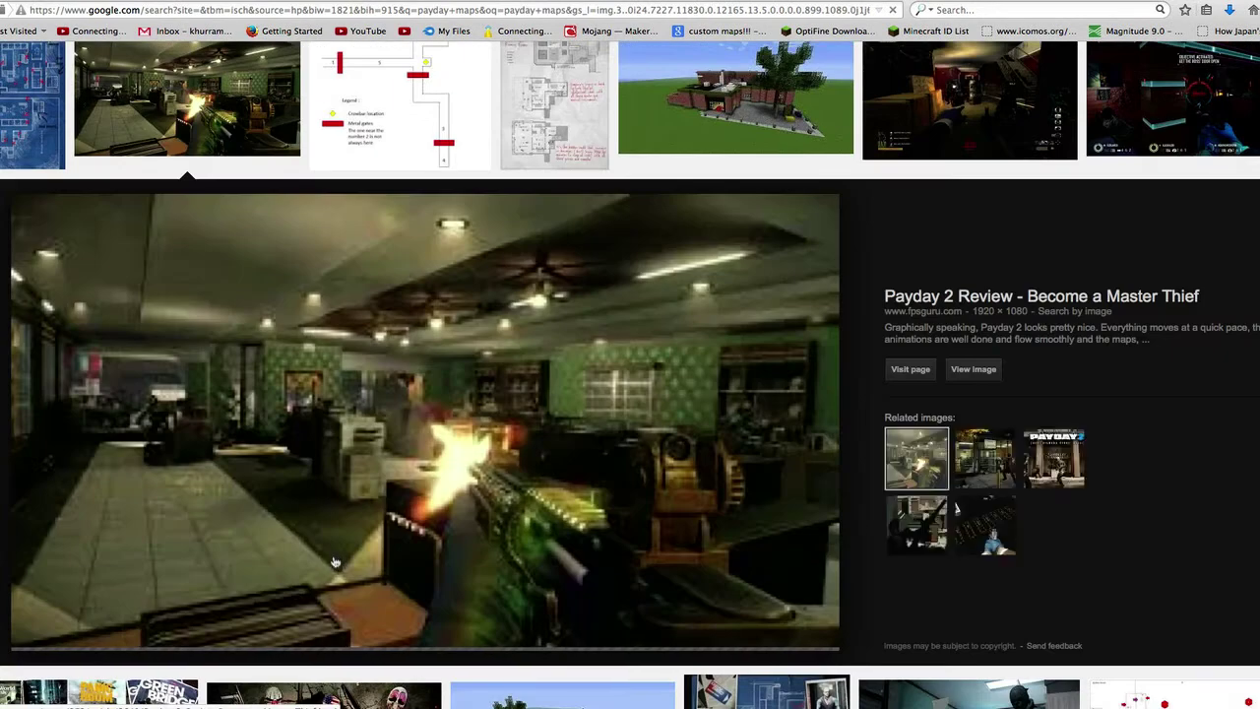
right_click(496, 489)
click(541, 363)
key(Return)
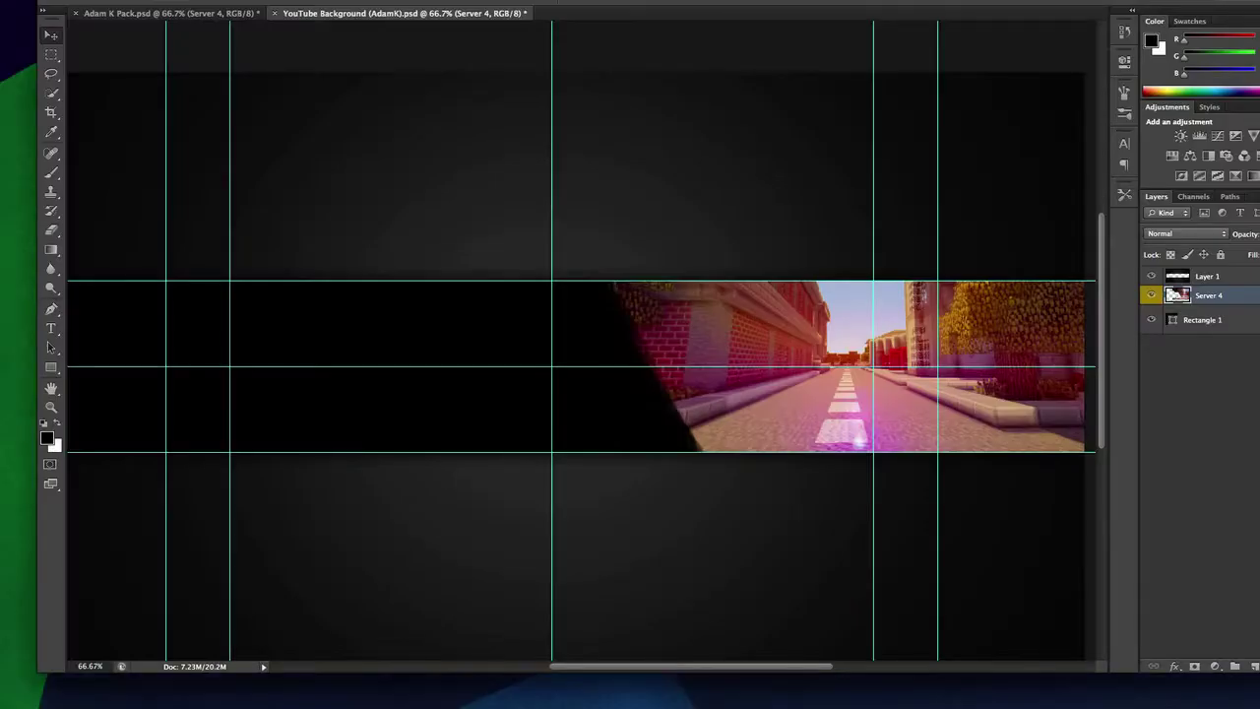
Switch to Photoshop, place Payday Article 02.jpg in the YouTube Background document and move its layer below Server 4.
key(F11)
key(F11)
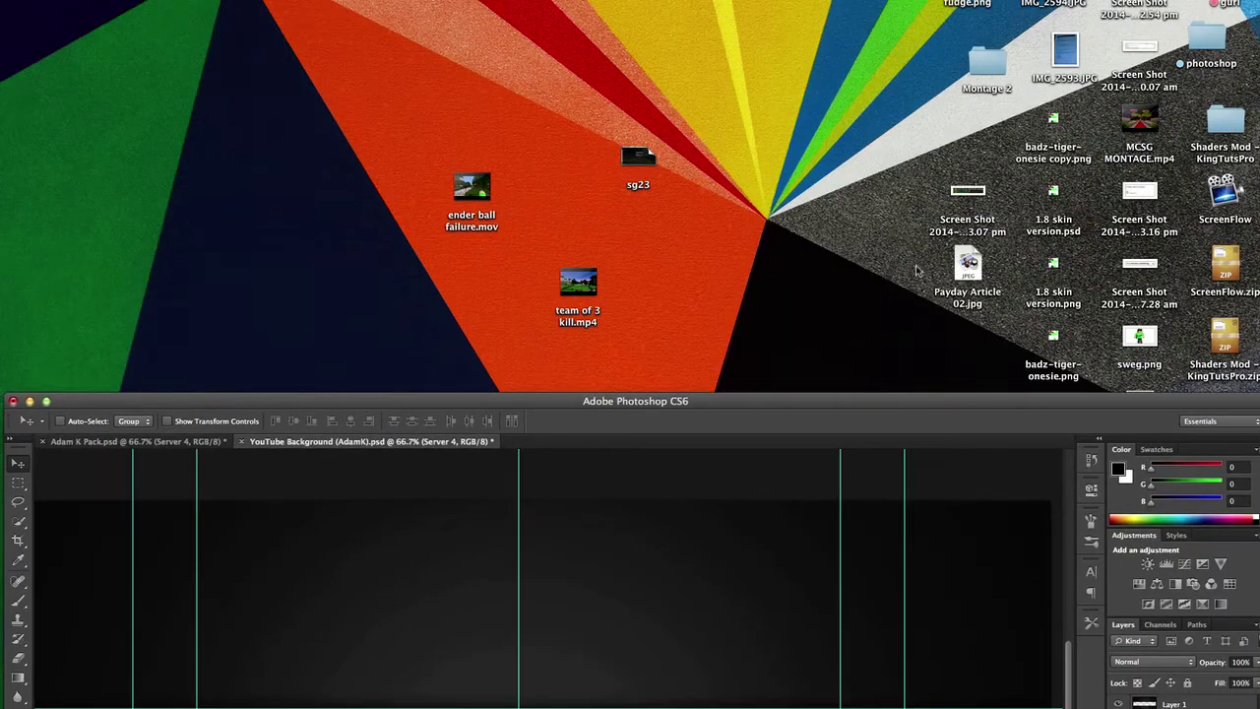
drag(968, 264, 887, 283)
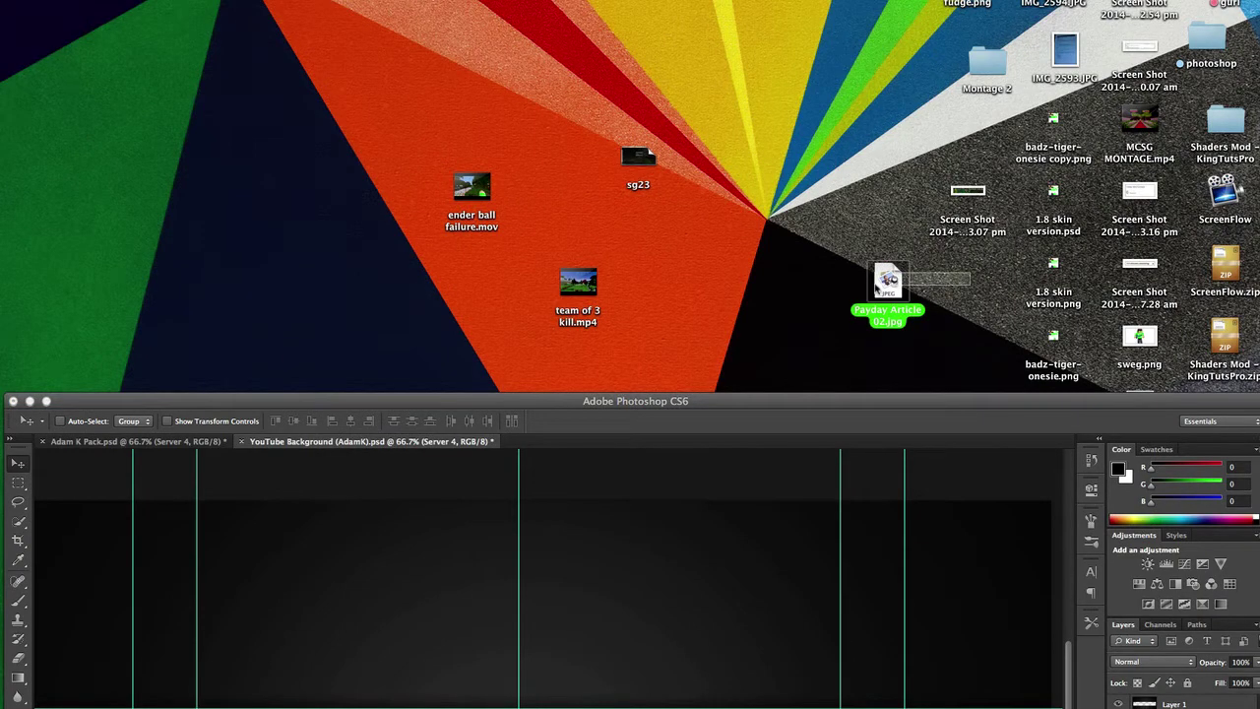
drag(573, 401, 489, 3)
drag(597, 256, 581, 280)
right_click(208, 394)
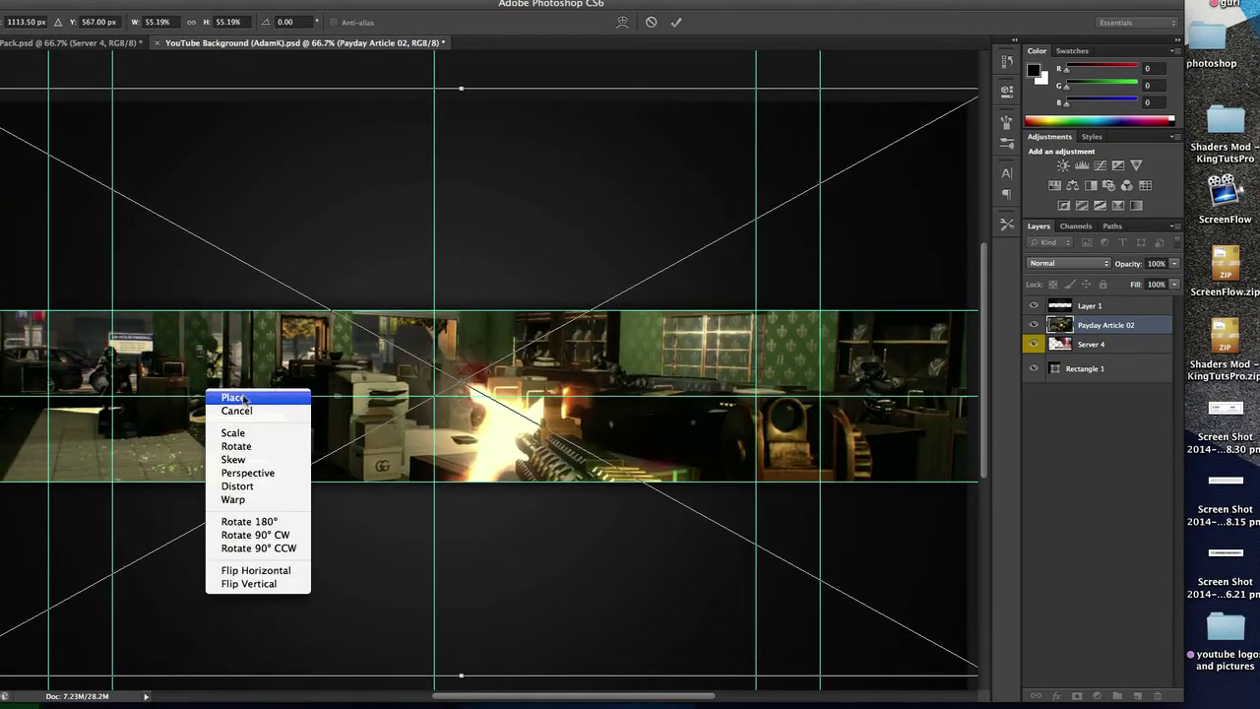
click(237, 398)
drag(1105, 325, 1100, 361)
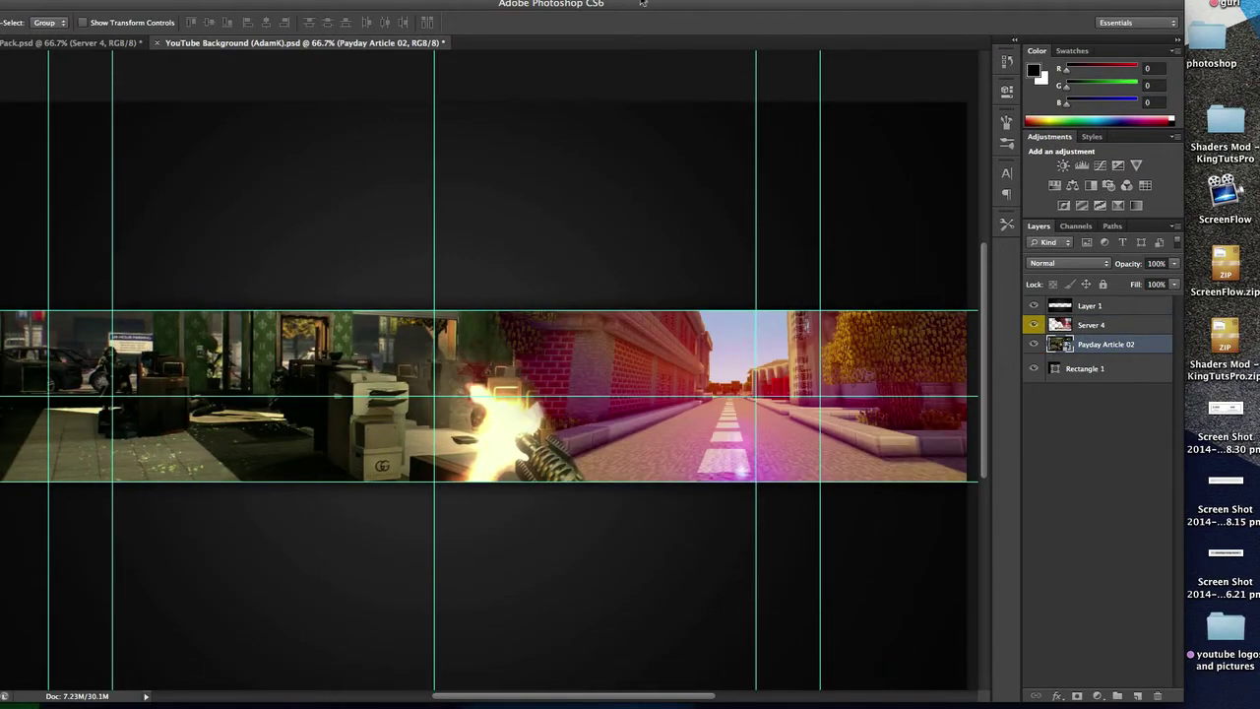
Shift the Server 4 street image left so it overlaps more of the Payday picture.
drag(642, 2, 752, 0)
drag(718, 291, 709, 293)
click(1209, 283)
mouse_move(866, 295)
mouse_down()
mouse_move(810, 299)
mouse_move(865, 297)
mouse_up()
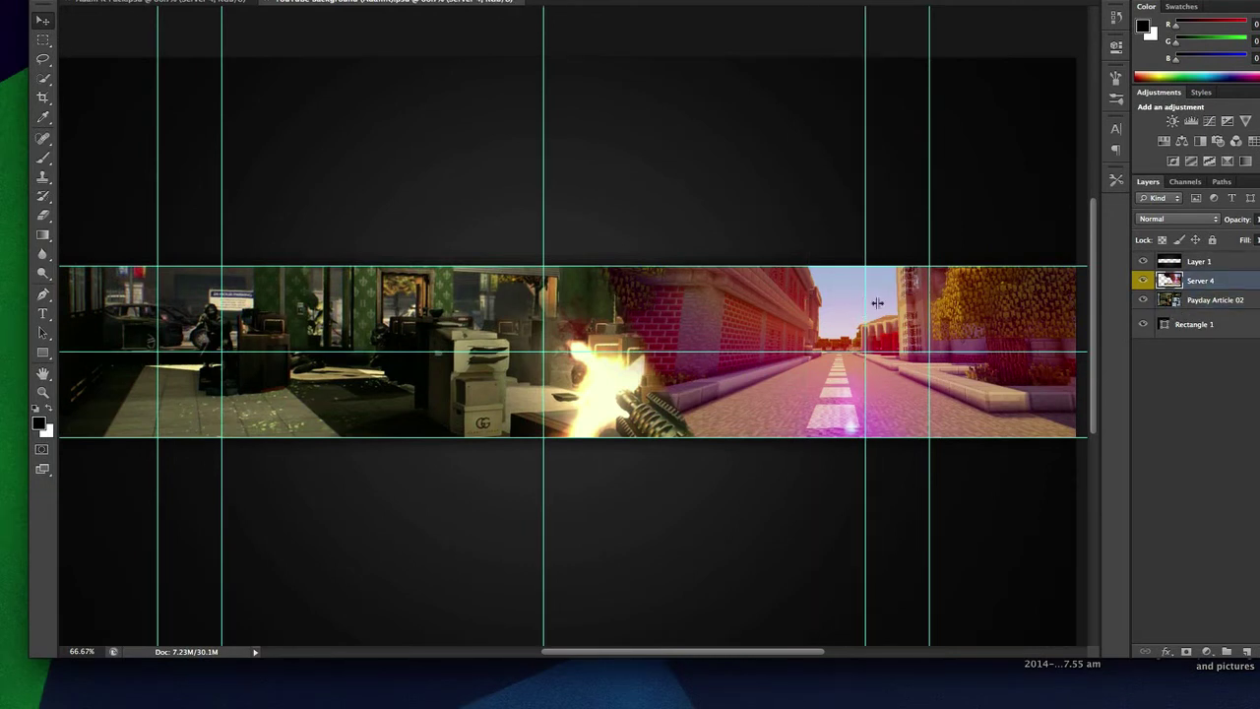
drag(757, 289, 713, 290)
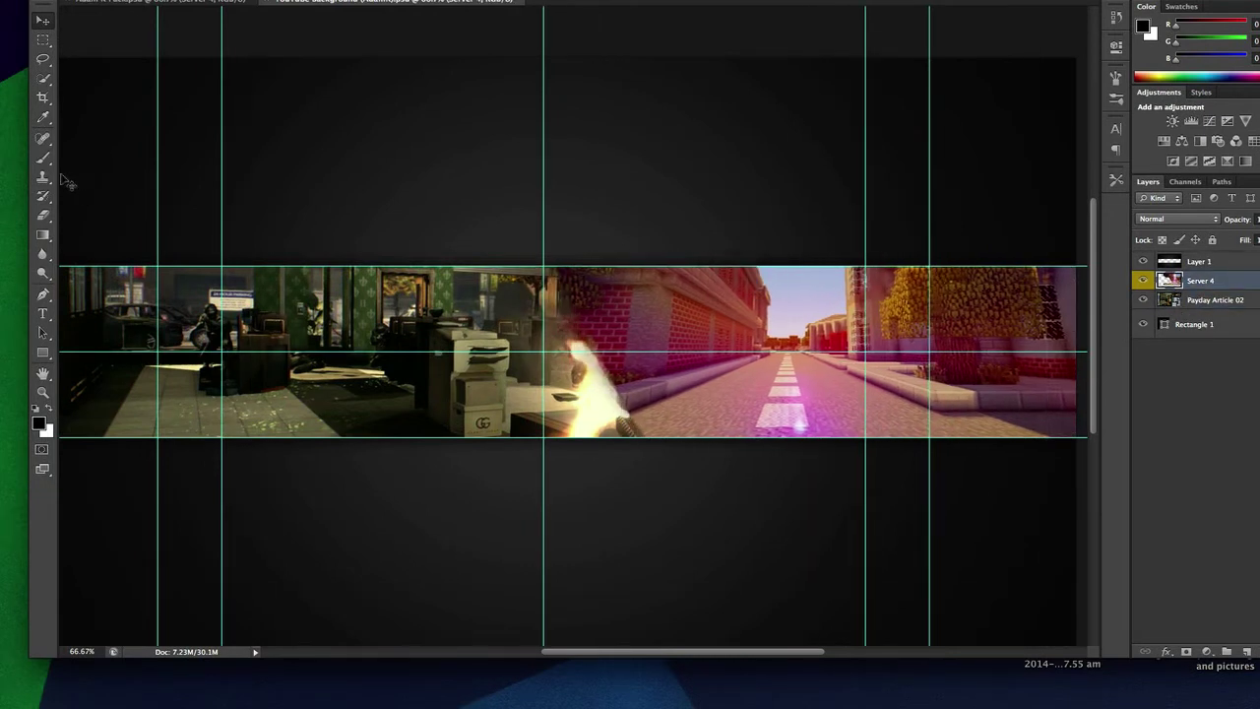
click(43, 215)
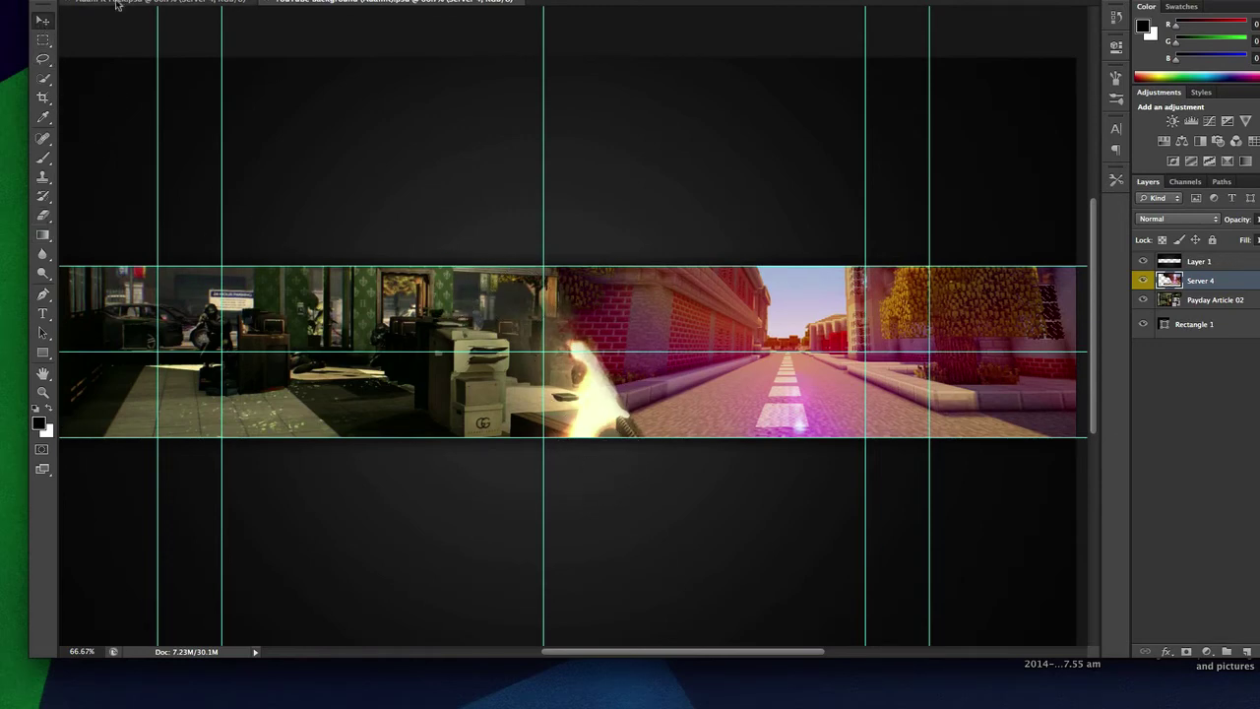
Hide Server 4 in the Adam K Pack document and collapse the Servers group.
click(195, 12)
click(1143, 525)
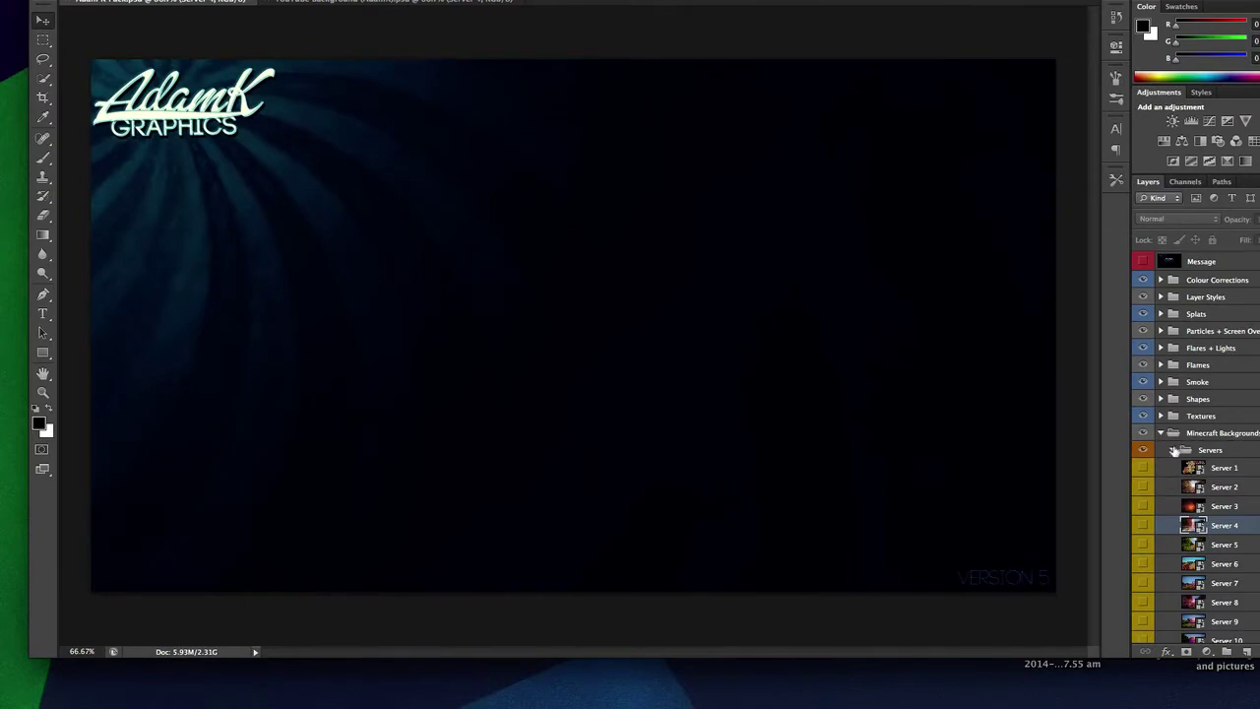
click(1173, 450)
Place the fudge render image from the desktop into the YouTube Background document.
click(372, 2)
drag(393, 0, 487, 679)
click(894, 534)
drag(911, 541, 819, 683)
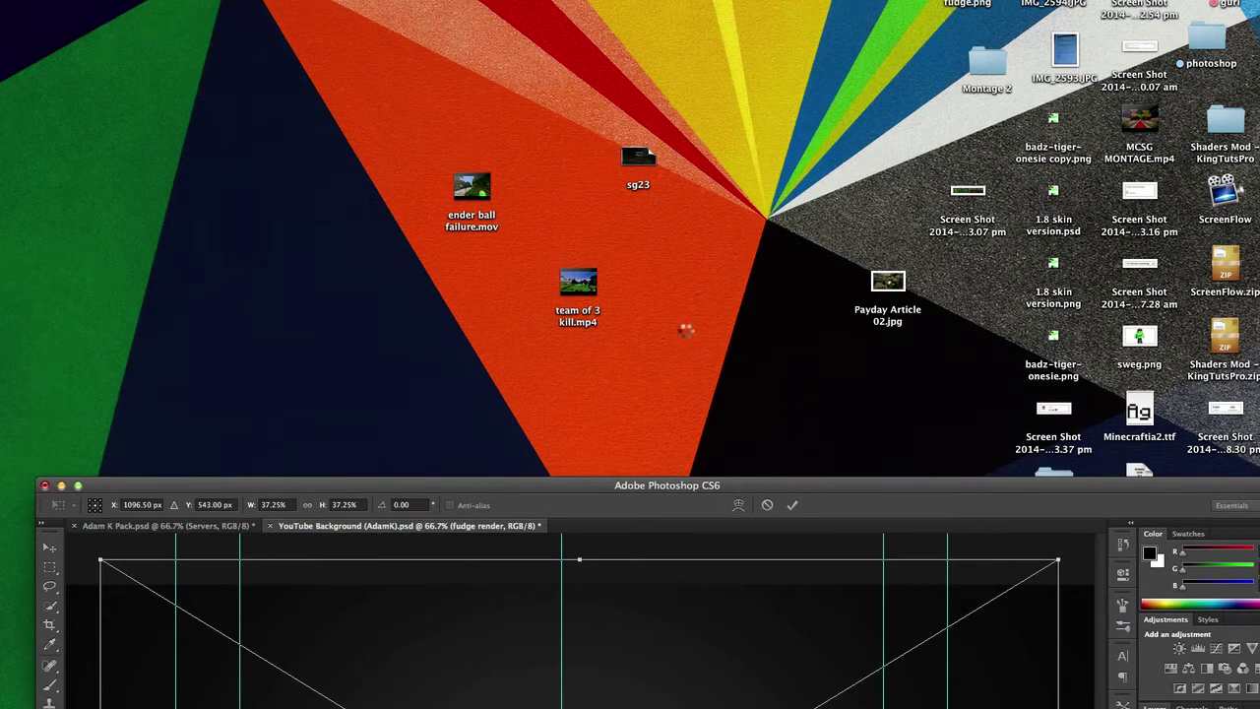
drag(677, 482, 640, 7)
drag(621, 206, 633, 200)
Scale down the fudge render and position it over the street with its head and upper body inside the banner strip.
drag(1036, 77, 574, 361)
drag(446, 406, 855, 370)
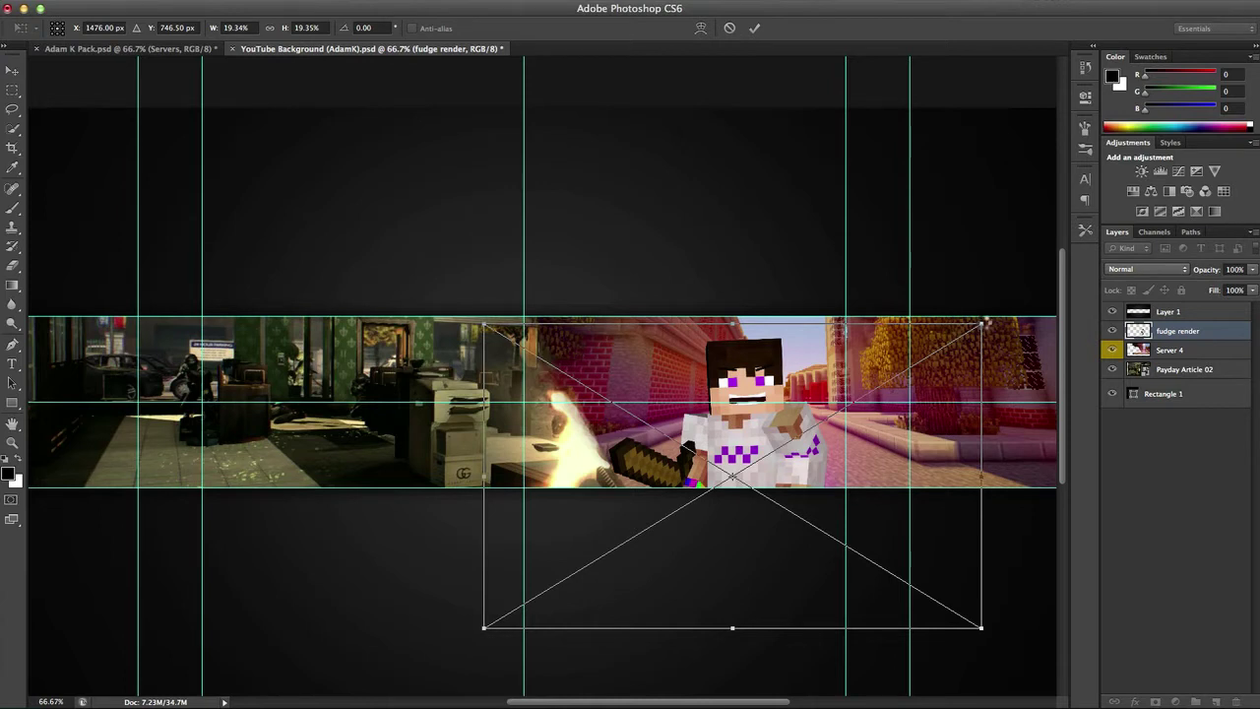
drag(982, 323, 800, 435)
drag(707, 461, 793, 337)
drag(883, 315, 1054, 254)
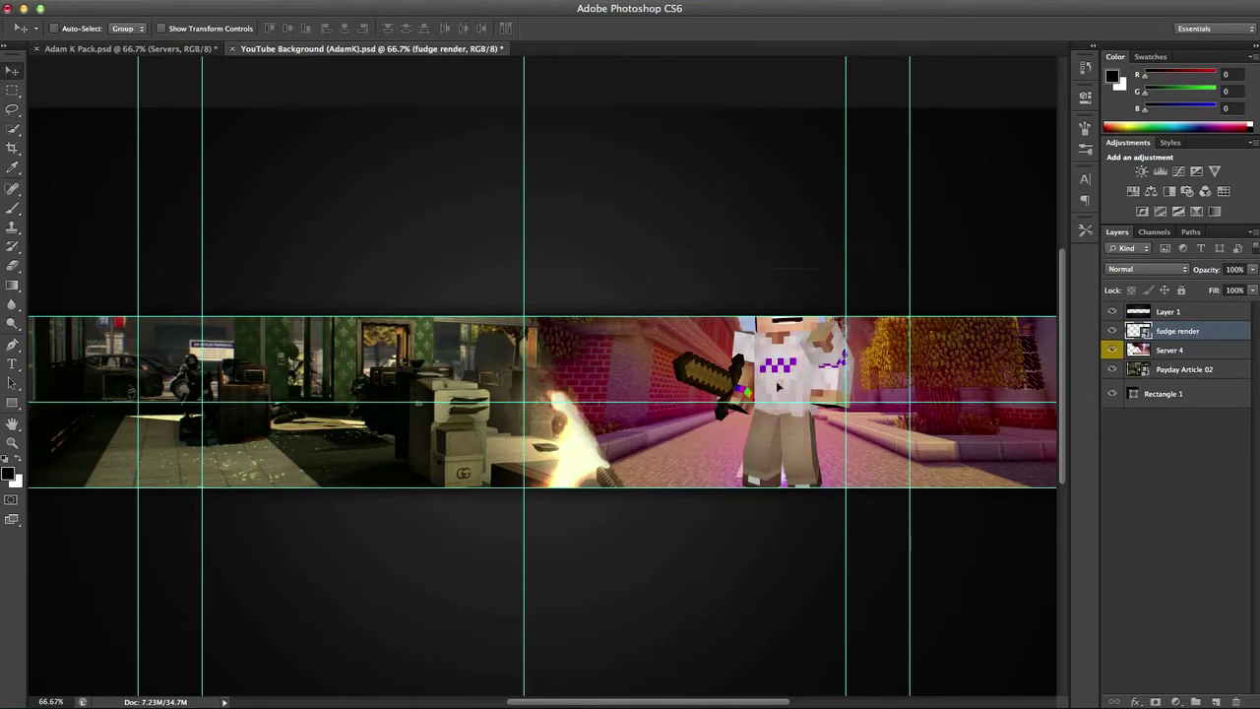
mouse_move(778, 387)
mouse_down()
mouse_move(763, 399)
mouse_move(784, 366)
mouse_up()
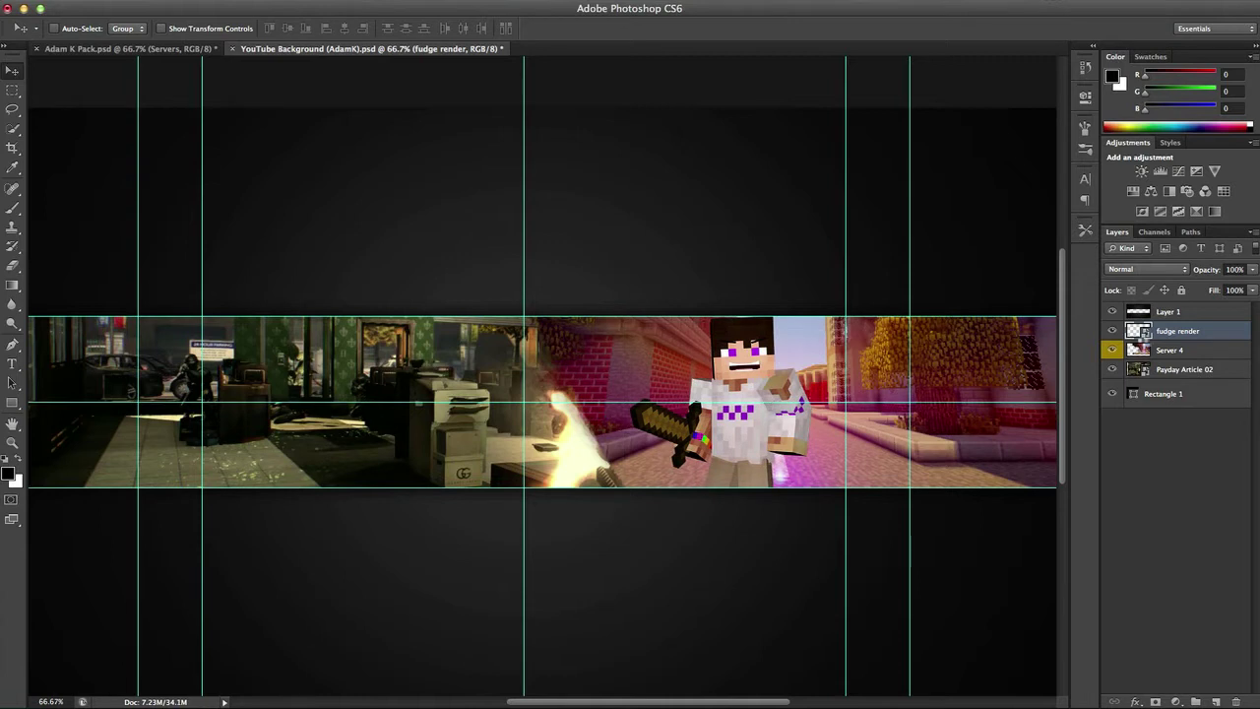
Add an Inner Glow in purple #8018d0 to the fudge render layer.
right_click(1181, 331)
right_click(1187, 331)
click(1243, 274)
key(v)
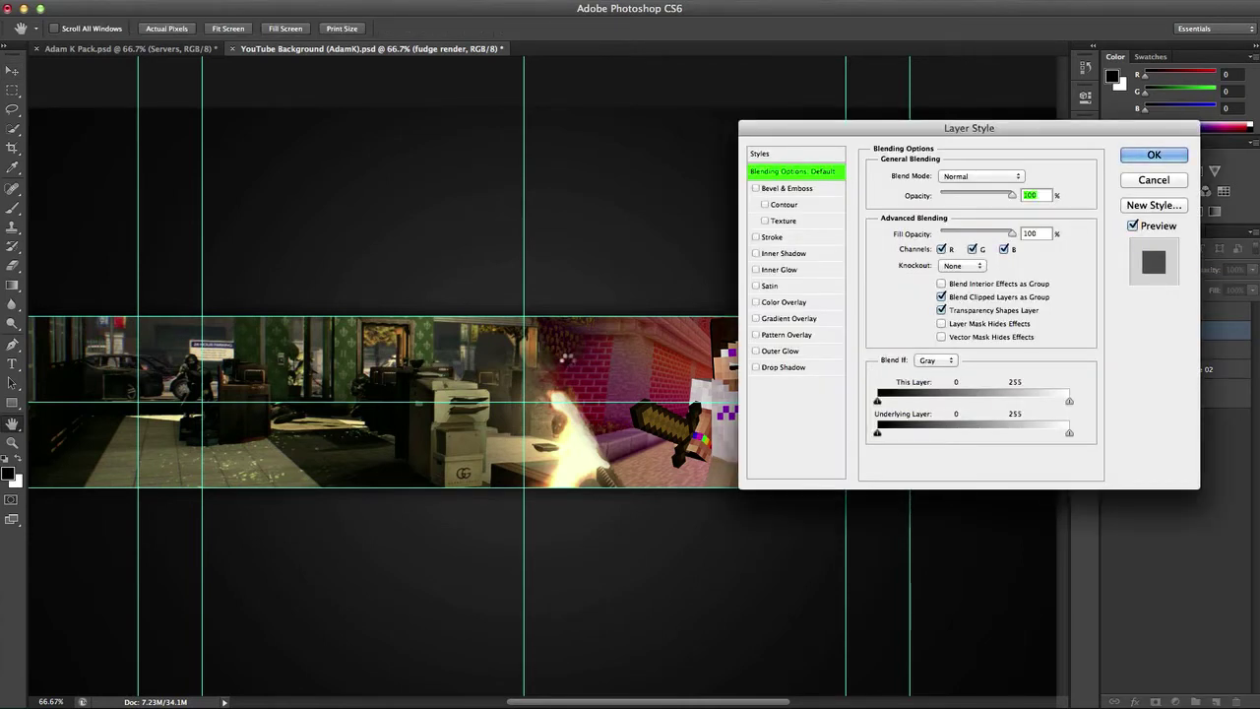
click(768, 271)
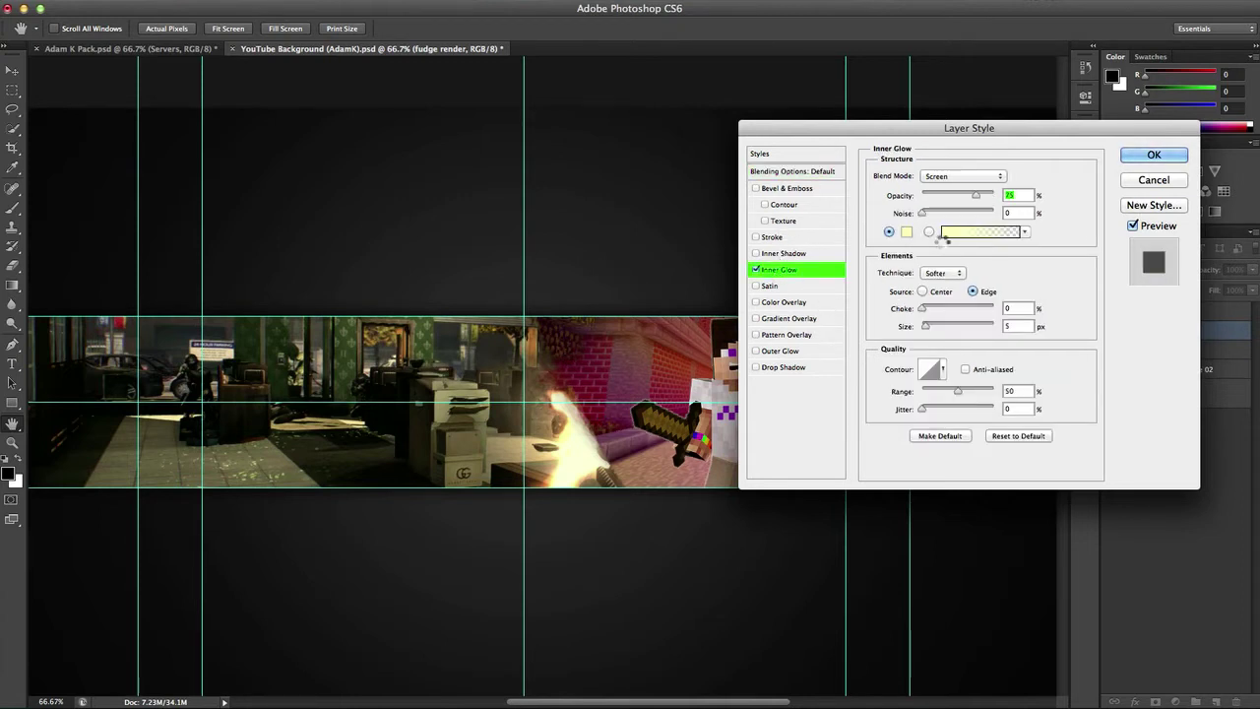
click(907, 232)
click(624, 249)
click(587, 239)
click(764, 196)
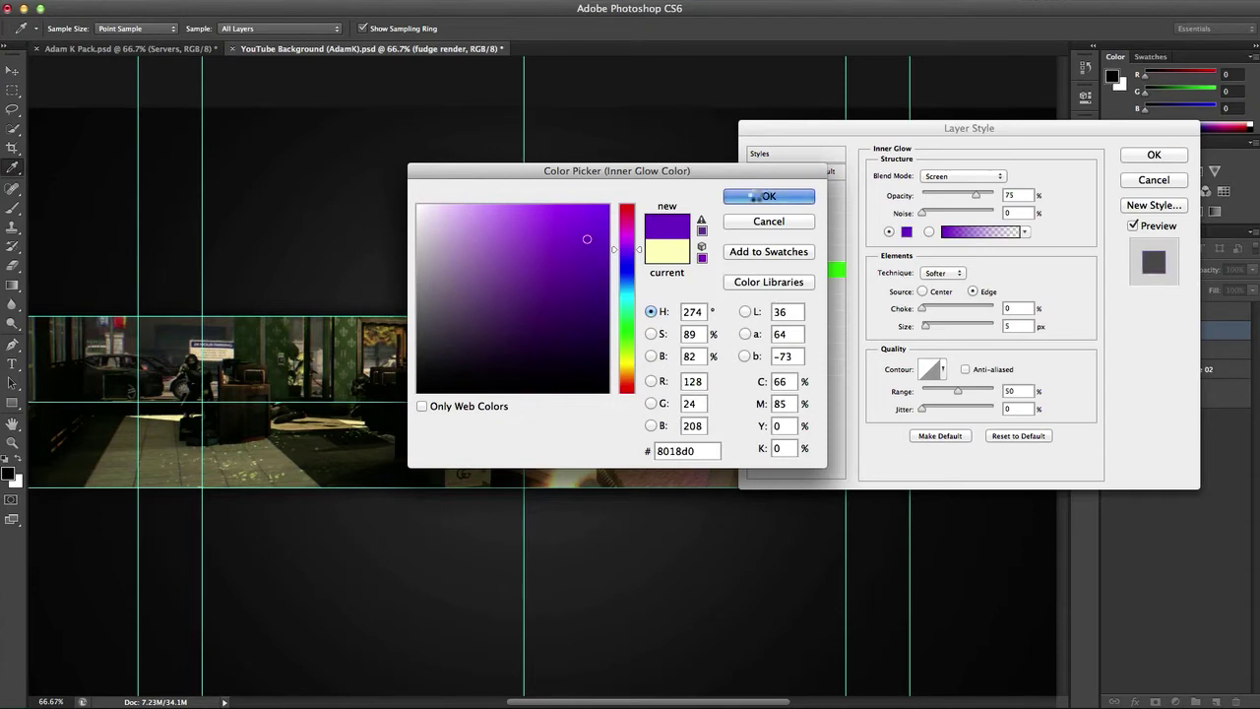
click(1150, 155)
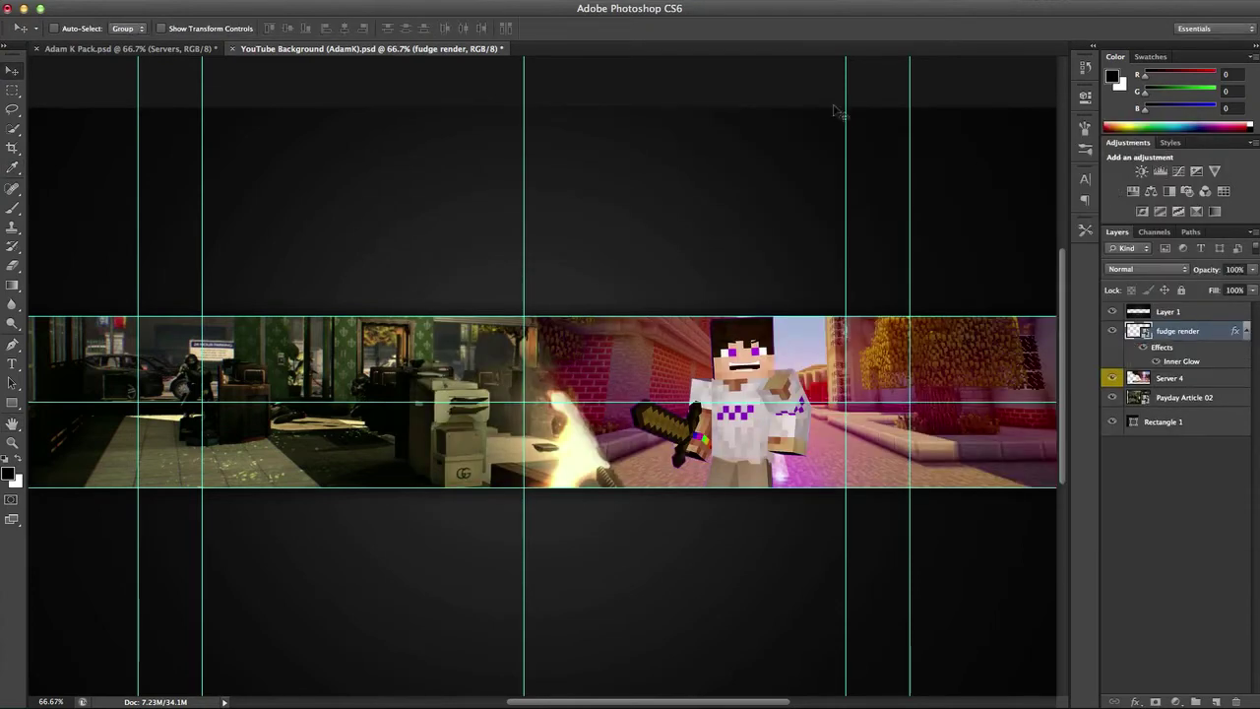
Place the fudge title image reading "JUST CALL ME FUDGE" from the desktop over the banner strip.
drag(798, 10, 857, 621)
drag(989, 546, 1014, 576)
drag(968, 1, 697, 705)
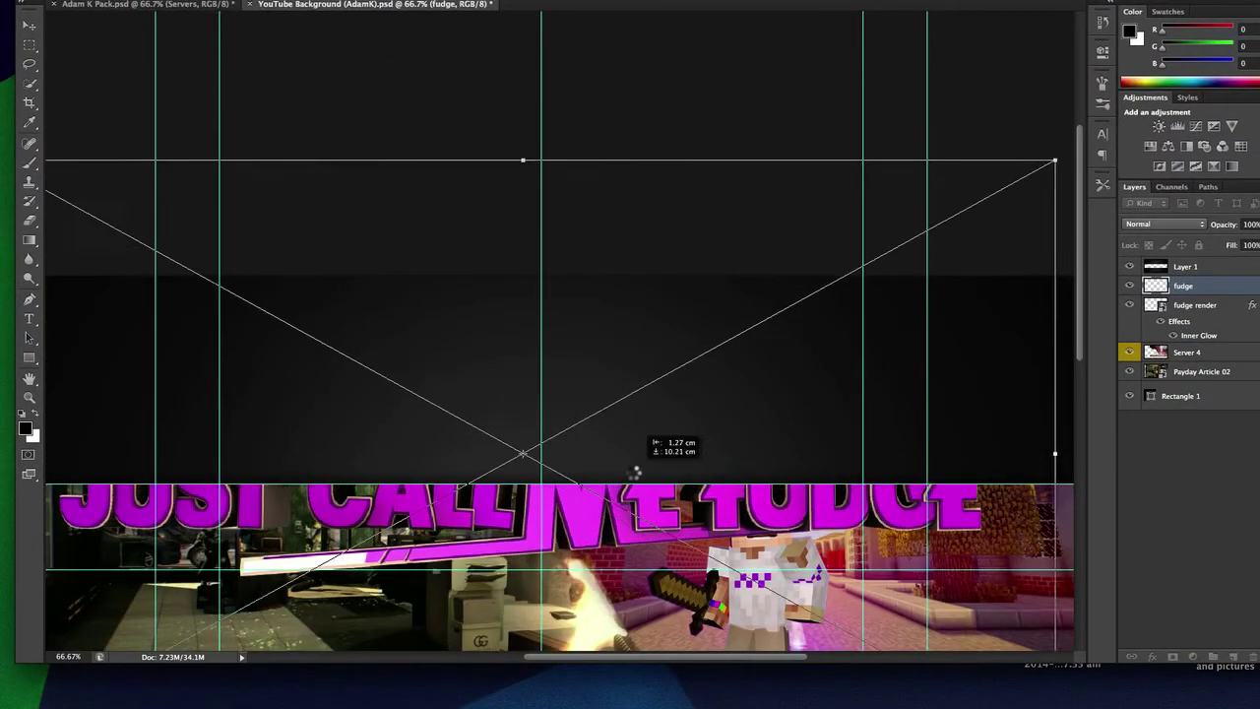
scroll(659, 285, down, 4)
scroll(660, 286, down, 2)
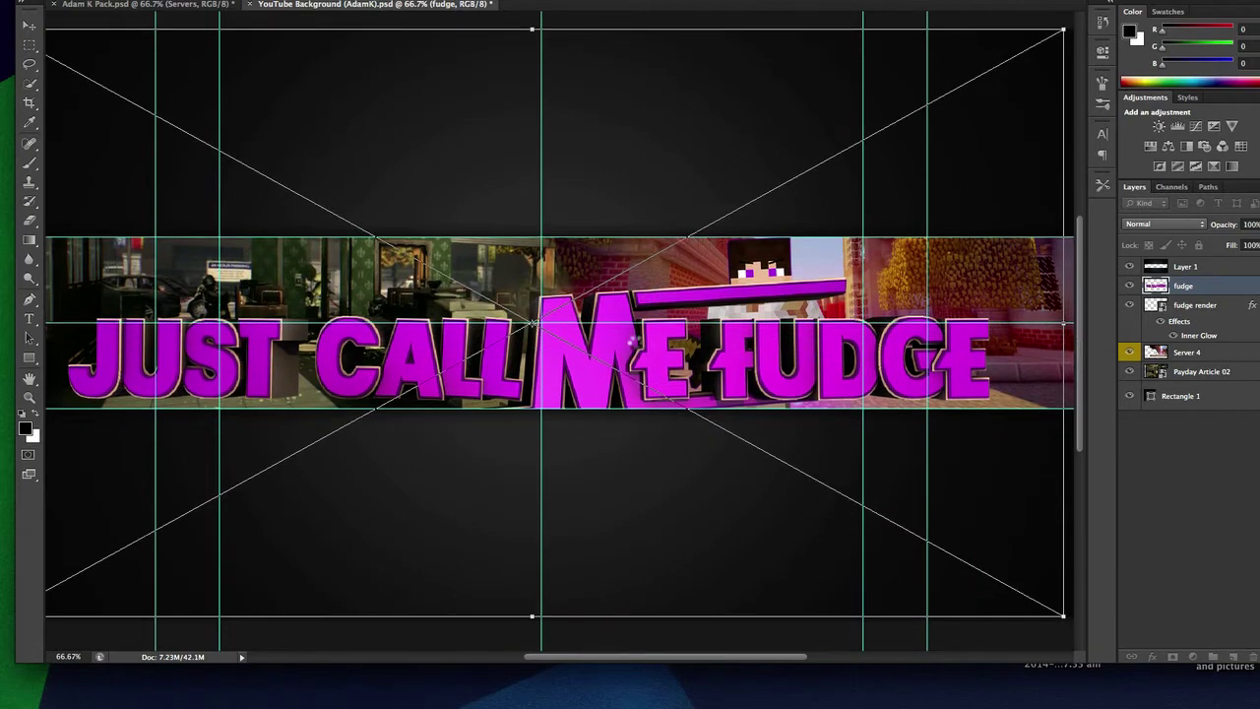
Scale down the "JUST CALL ME FUDGE" title, tilt it upward to the right and position it beside the character.
key(super+minus)
drag(951, 111, 645, 244)
drag(680, 233, 670, 211)
drag(594, 284, 665, 234)
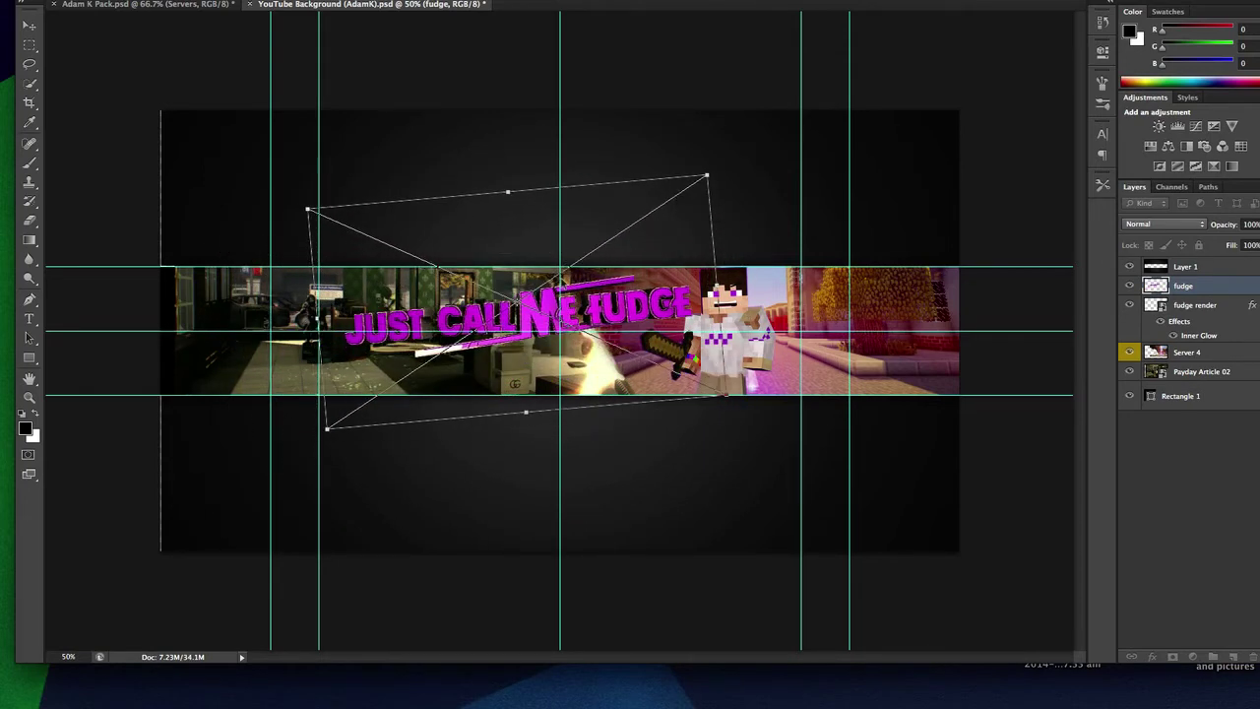
key(Return)
Move the fudge render further right along the street and shift the title right to stay beside it.
drag(745, 335, 818, 334)
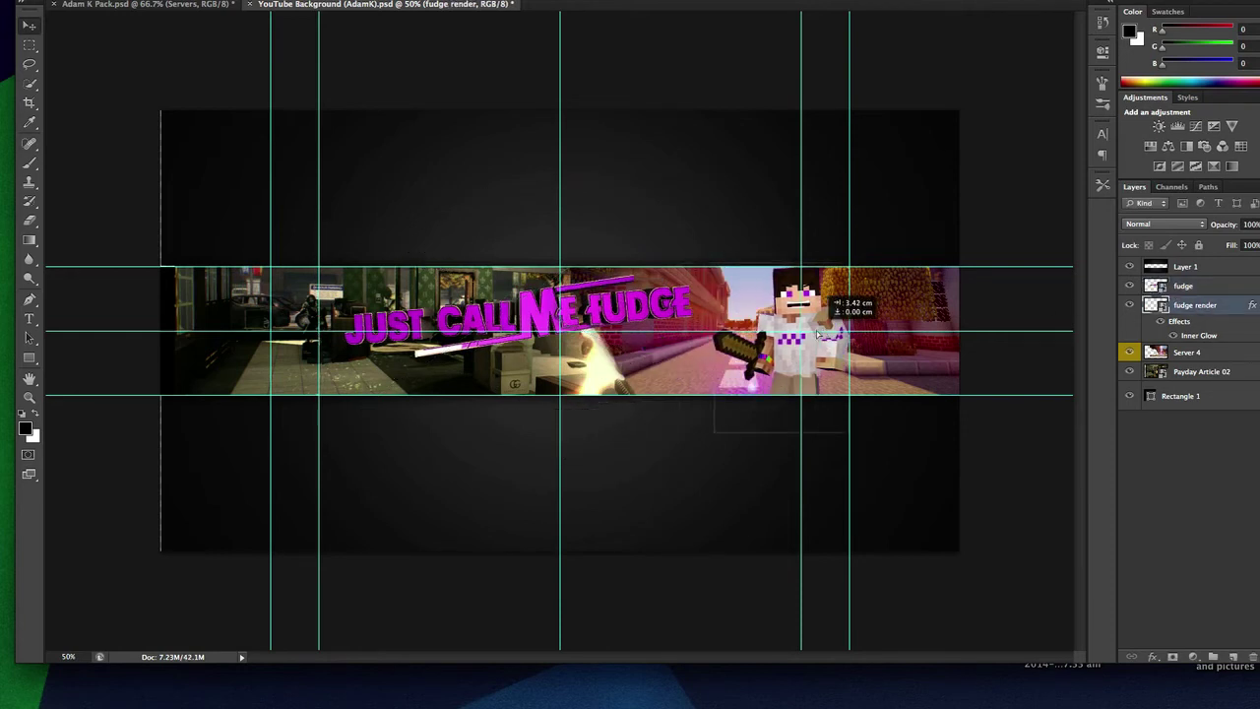
drag(661, 304, 705, 309)
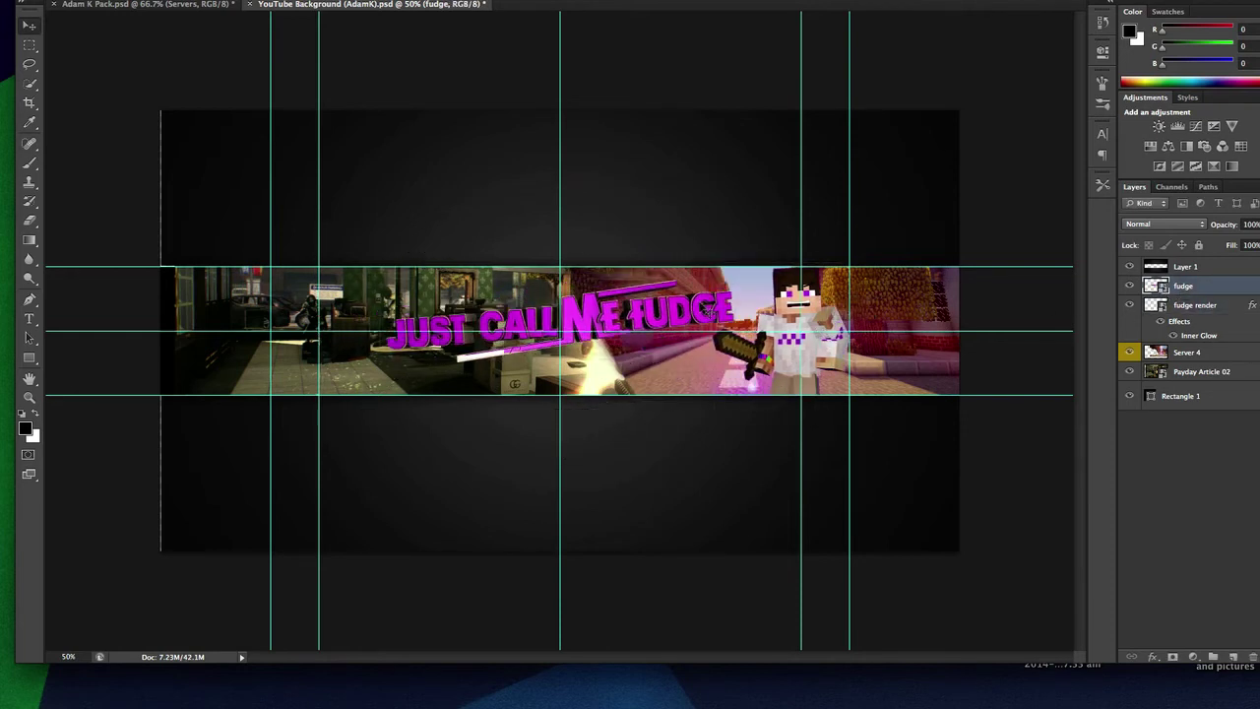
Rotate the "JUST CALL ME FUDGE" title to a flatter tilt and apply the transformation.
key(ctrl+t)
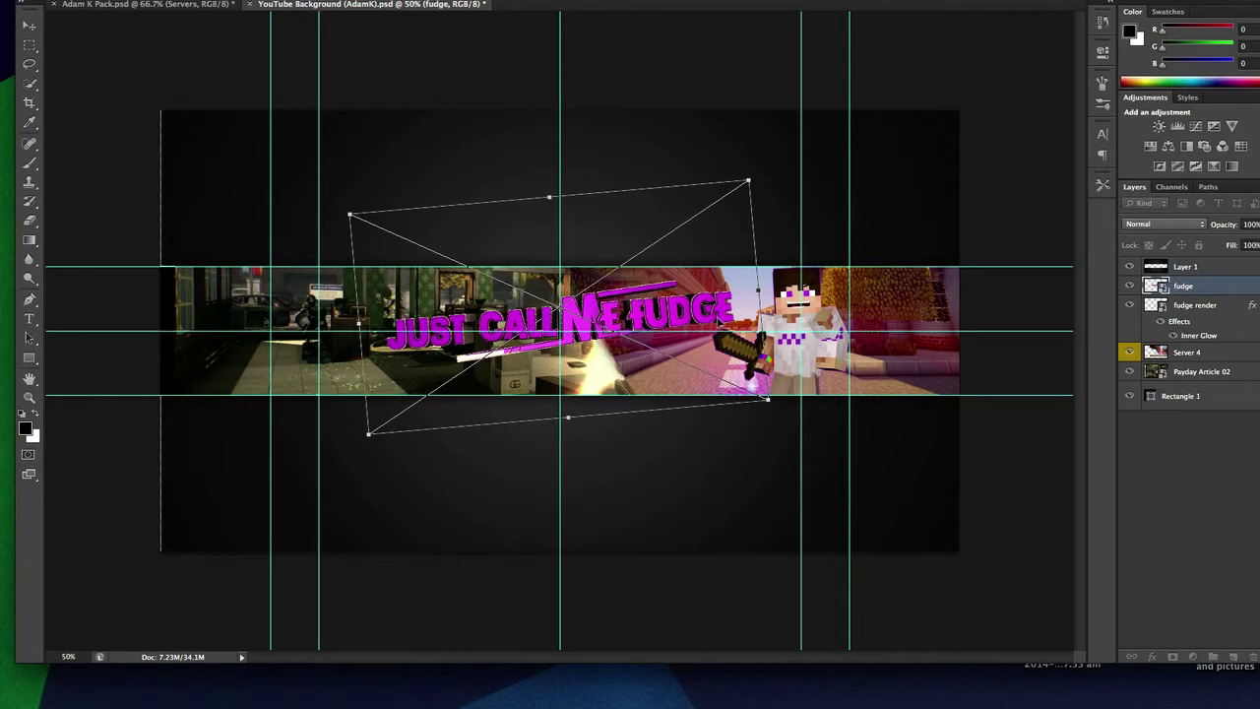
drag(775, 158, 726, 220)
right_click(693, 254)
click(717, 256)
Place the Payday 2 icon from the desktop into the banner and move it to the left of the title.
drag(820, 0, 697, 704)
drag(902, 542, 624, 681)
drag(655, 562, 662, 62)
drag(698, 334, 399, 425)
key(Return)
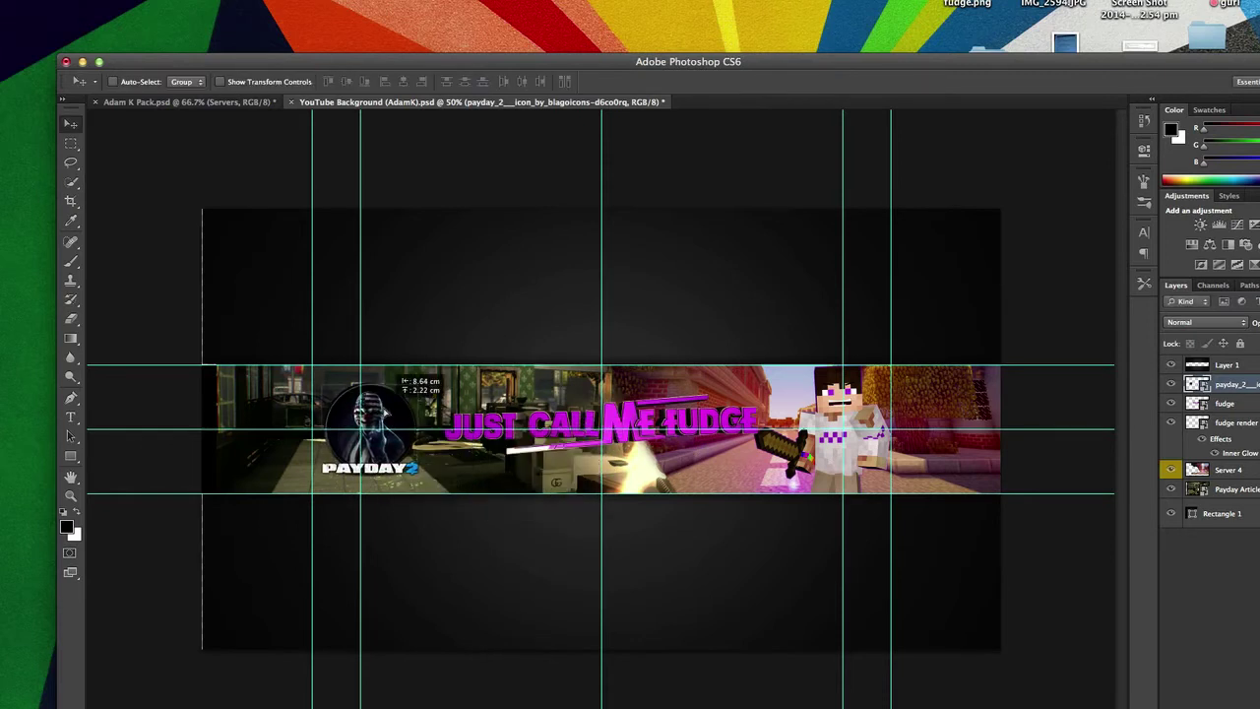
Rotate the Payday 2 icon to -15° and apply the transformation.
key(ctrl+t)
drag(428, 361, 414, 353)
right_click(406, 382)
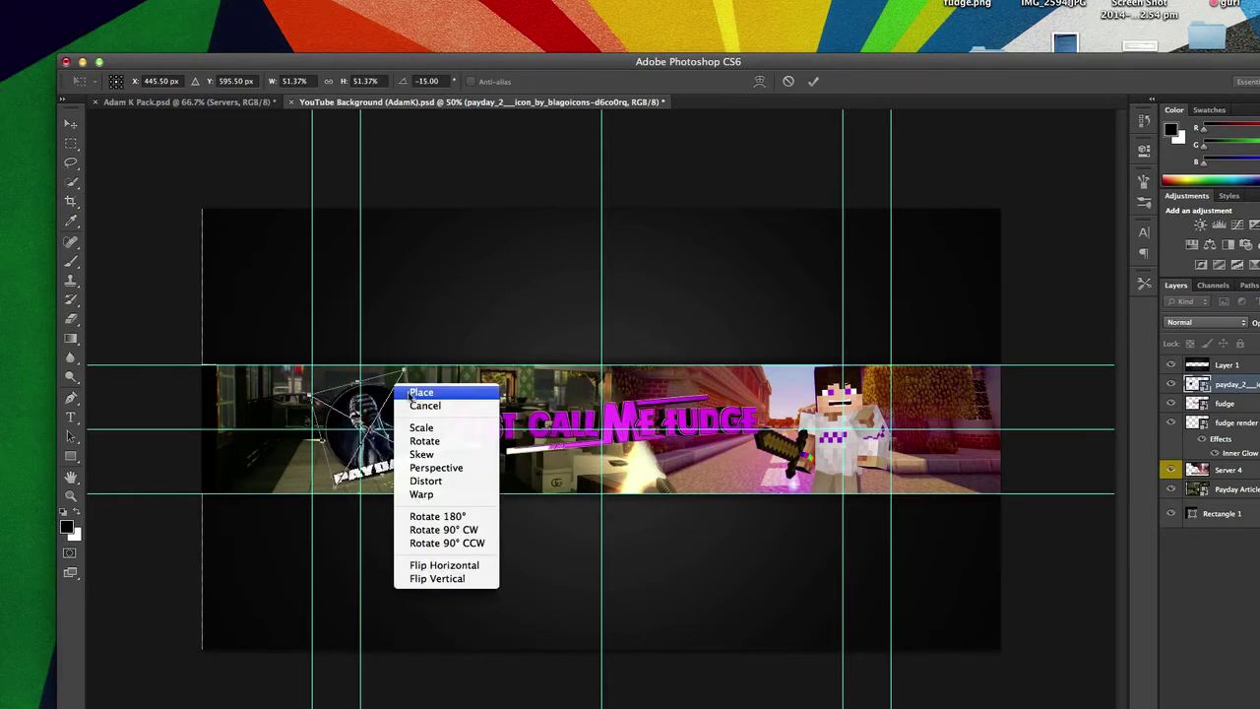
click(418, 391)
Rasterize the Payday 2 icon layer and fade it with the Eraser at 18% opacity.
click(73, 317)
click(608, 358)
key(Return)
mouse_move(366, 479)
mouse_down()
mouse_move(380, 387)
mouse_move(394, 442)
mouse_move(355, 453)
mouse_move(350, 412)
mouse_up()
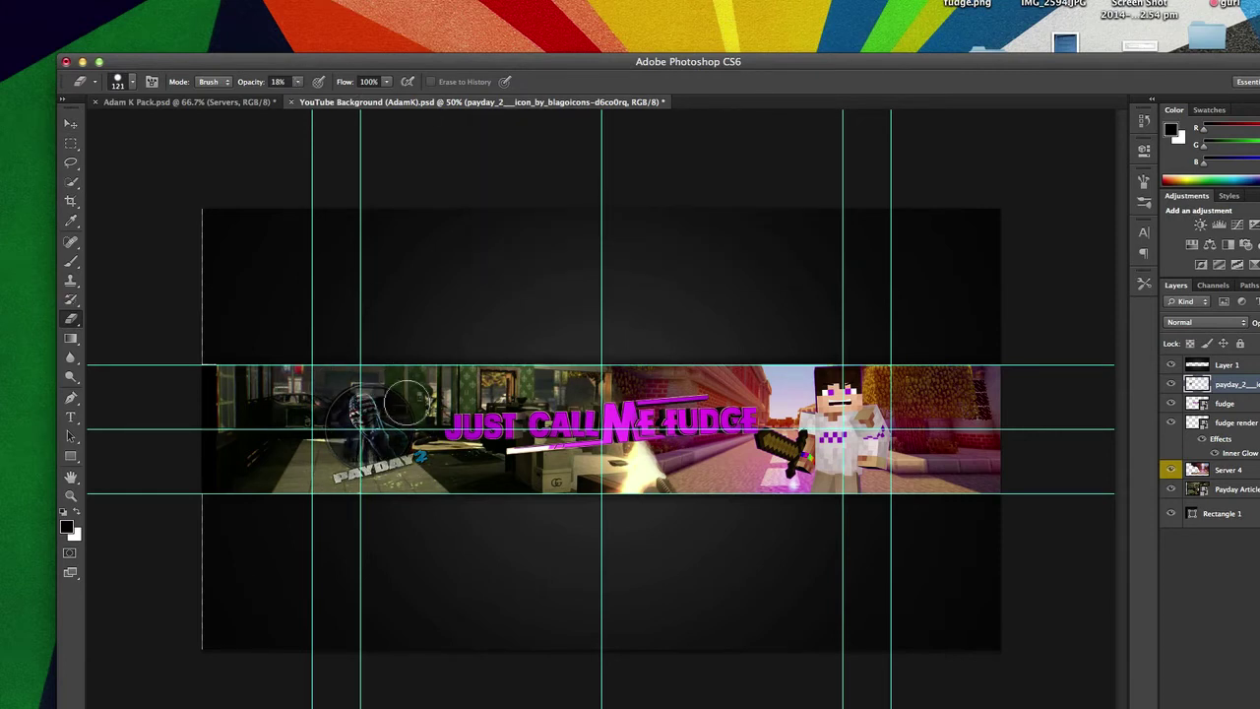
Open the blending options of the Payday 2 icon layer and enable Inner Glow.
click(71, 124)
right_click(1237, 386)
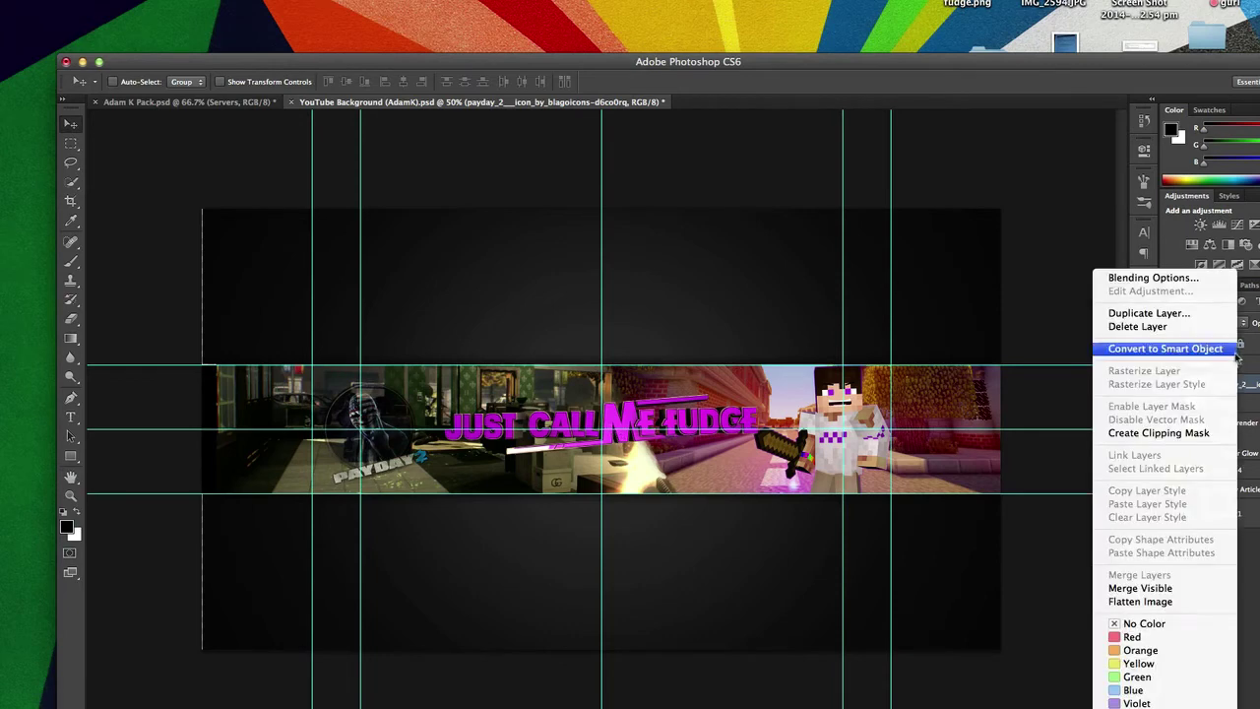
click(1205, 282)
click(756, 253)
click(756, 253)
click(755, 268)
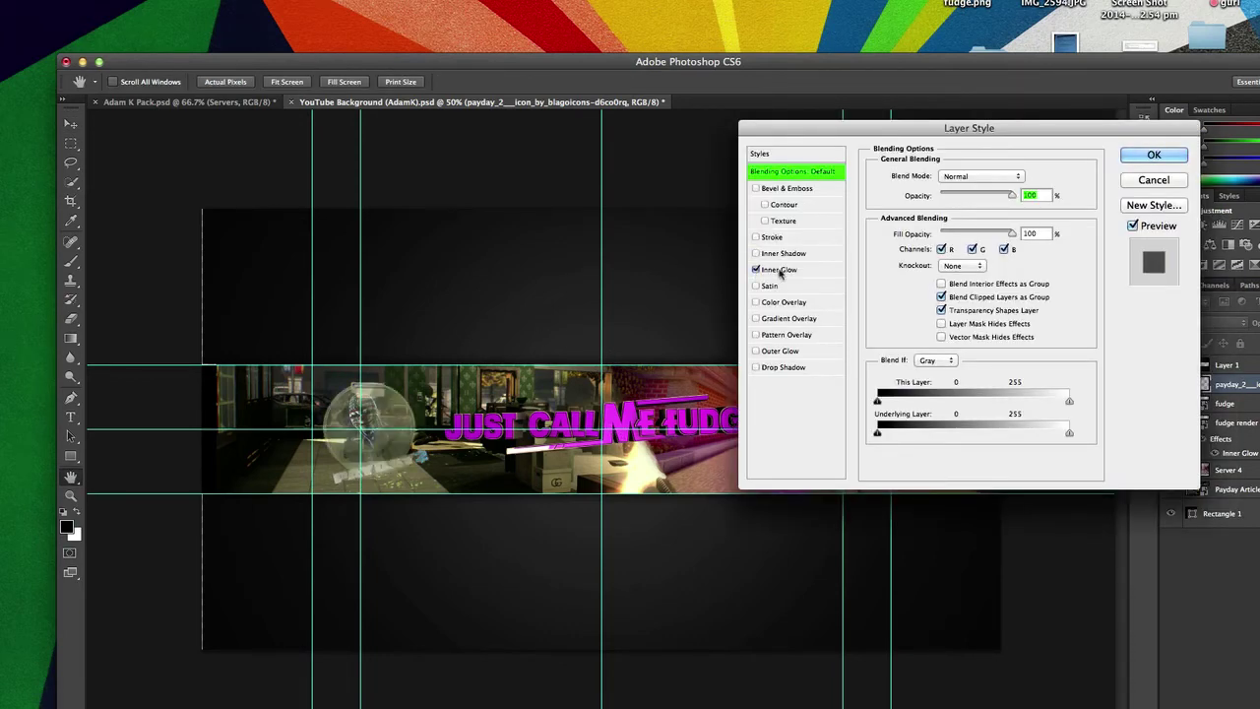
Set the icon's inner glow colour to purple with 11% opacity and apply the layer style.
click(779, 269)
click(906, 235)
click(626, 249)
click(608, 206)
click(734, 200)
drag(948, 195, 926, 196)
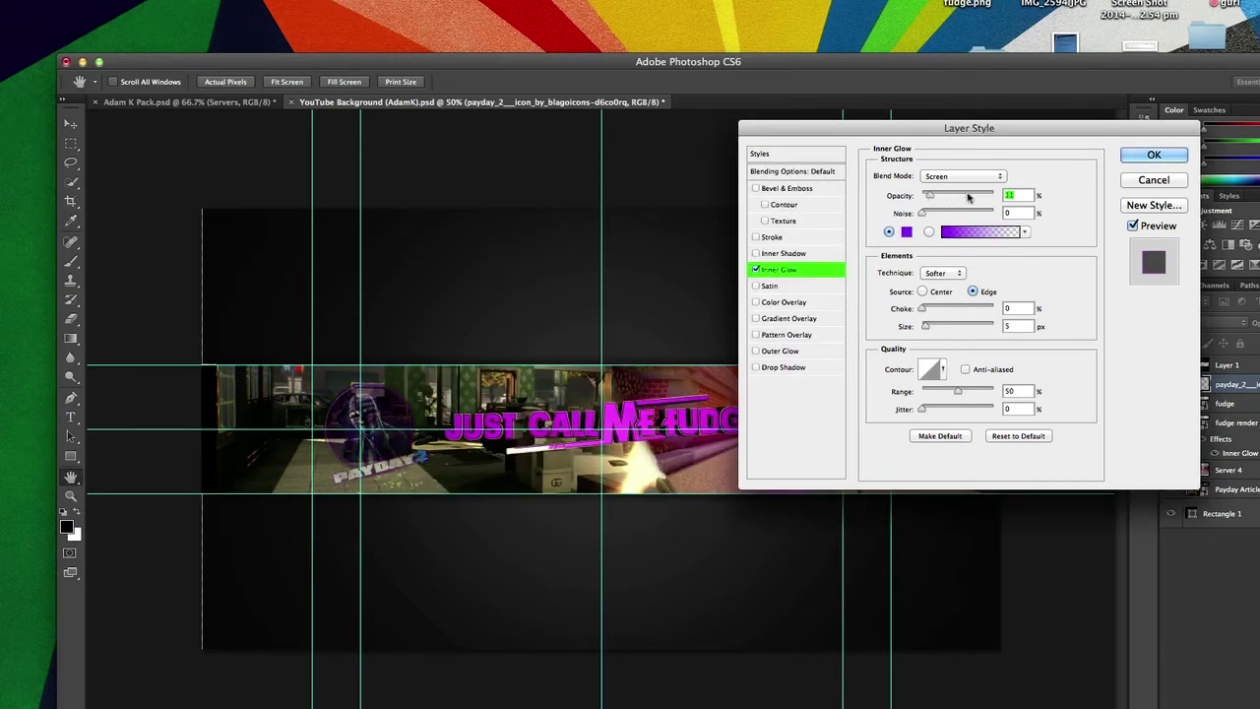
key(Return)
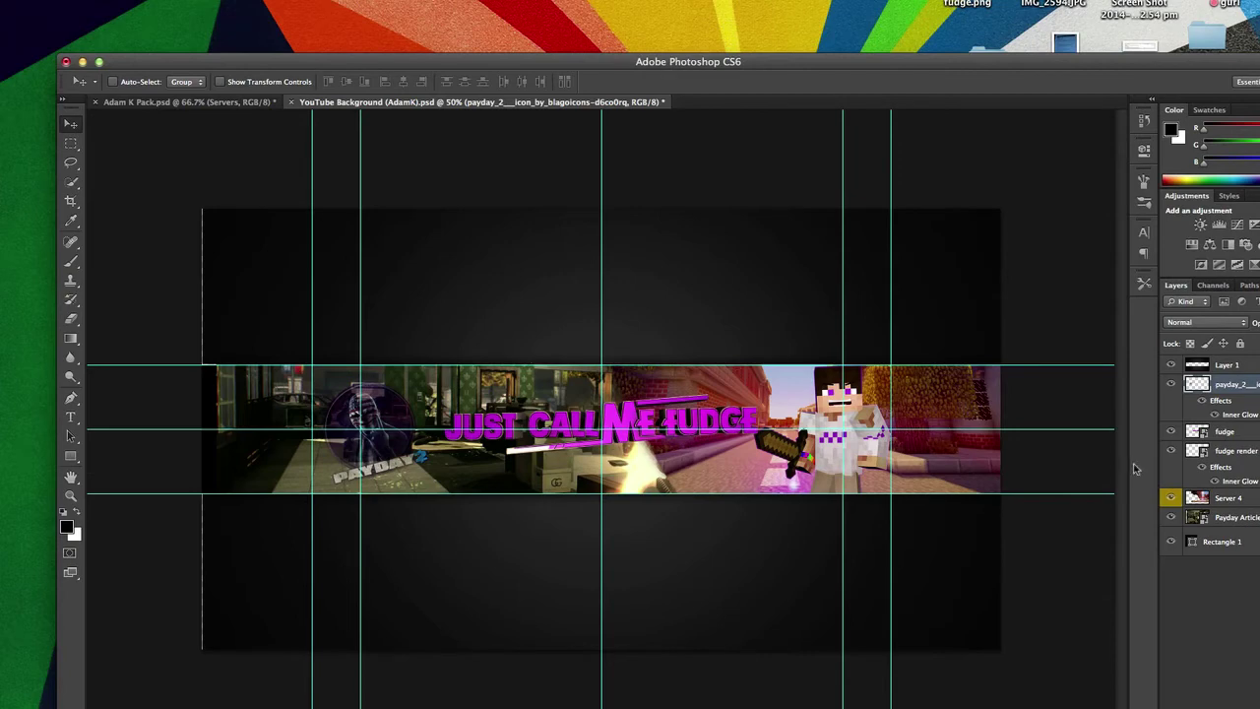
Add a black stroke to the "JUST CALL ME FUDGE" title layer through its blending options.
right_click(1249, 433)
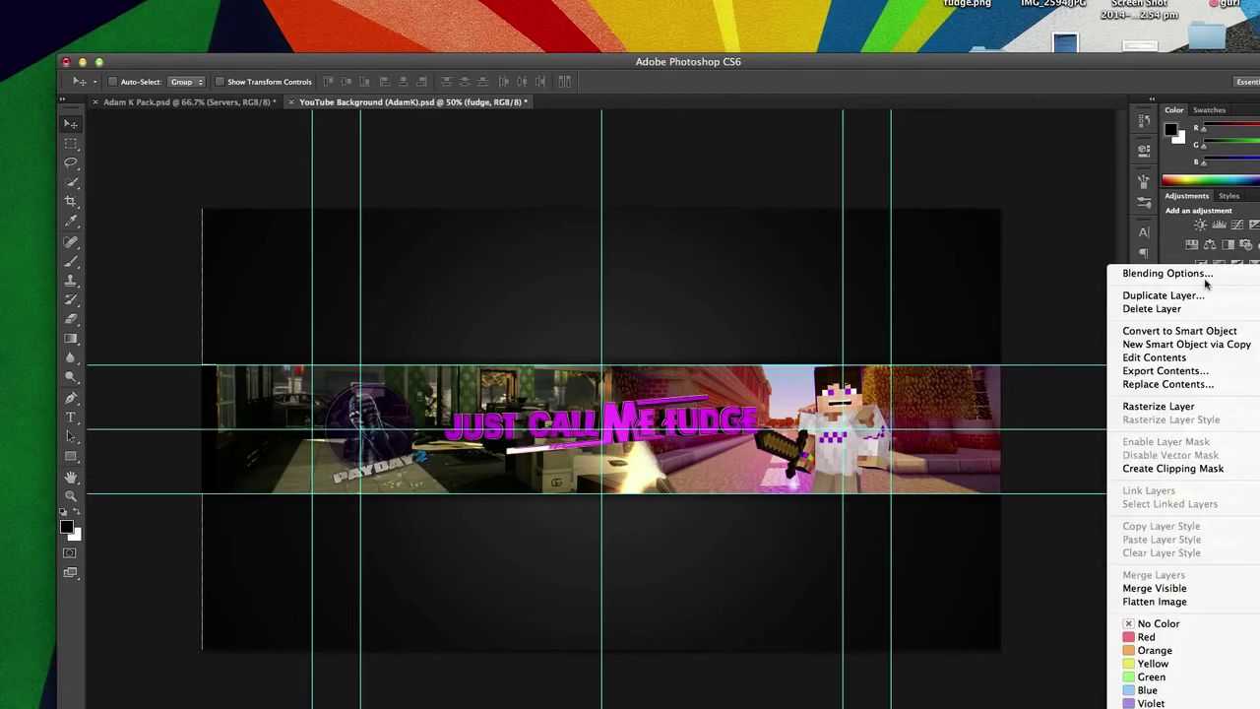
click(1203, 276)
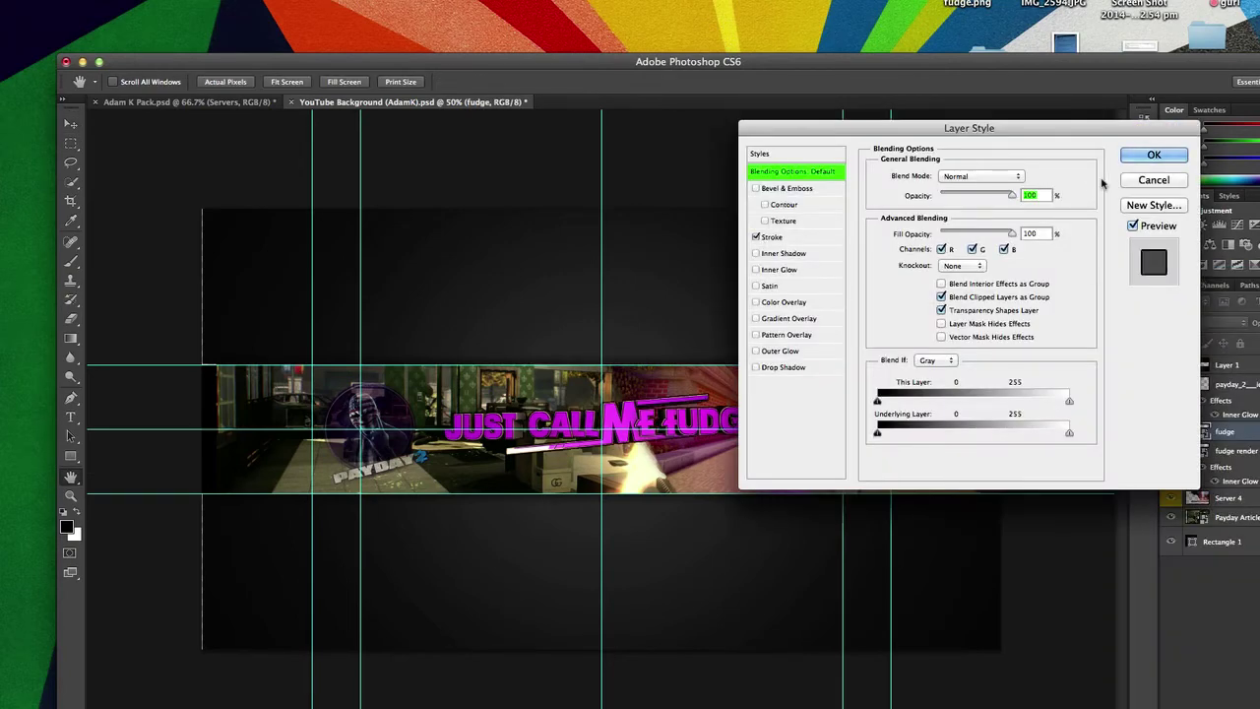
click(1154, 155)
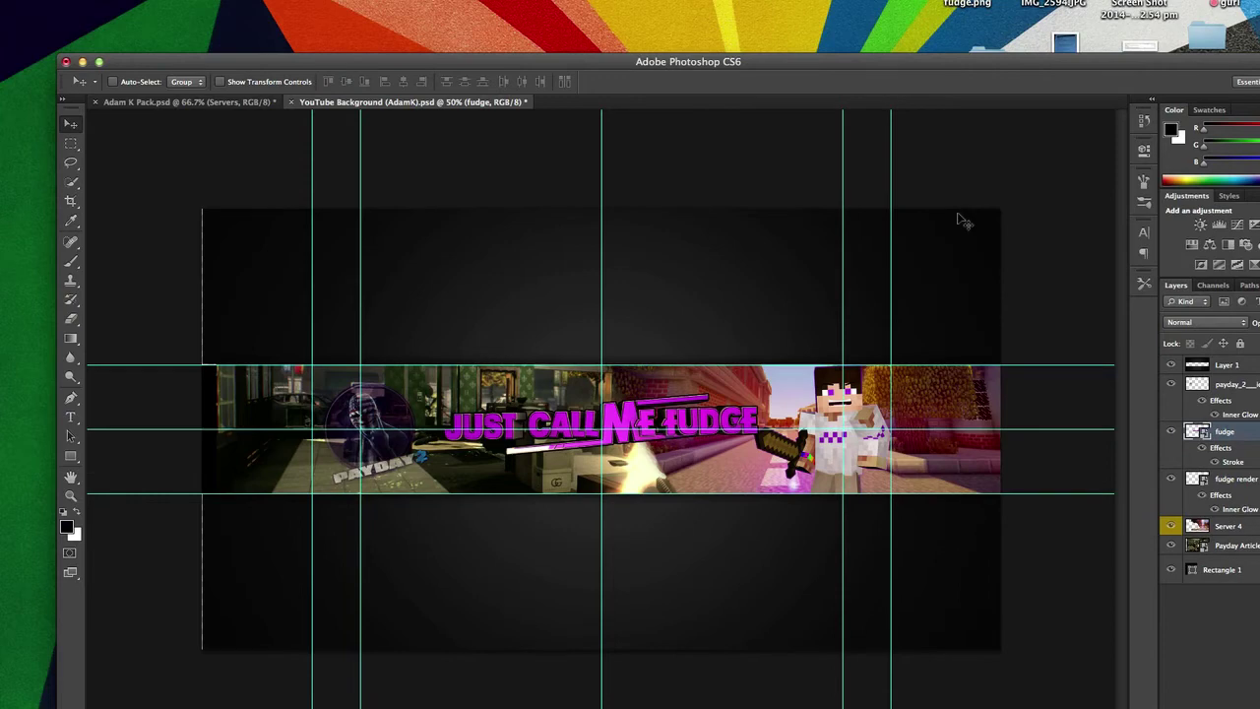
Duplicate the fudge render layer within the banner document and select the lower of the two layers.
right_click(1255, 481)
click(1166, 290)
right_click(1236, 481)
click(1142, 296)
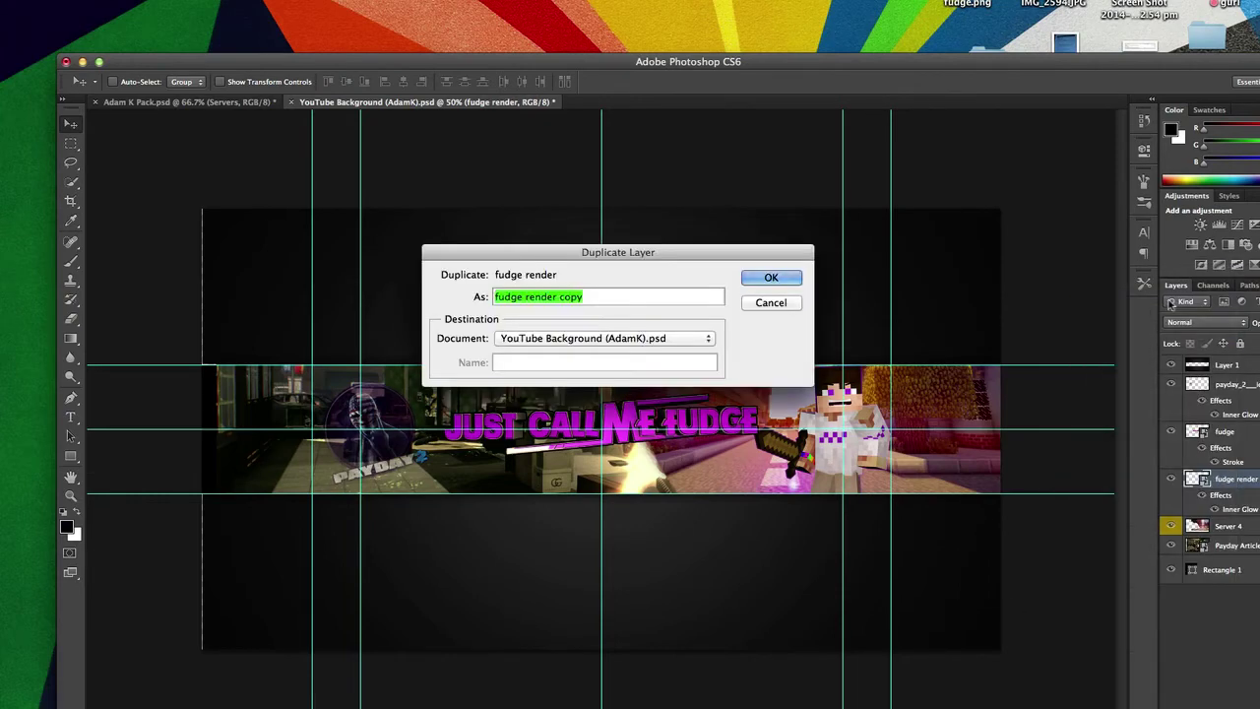
click(768, 276)
click(1237, 528)
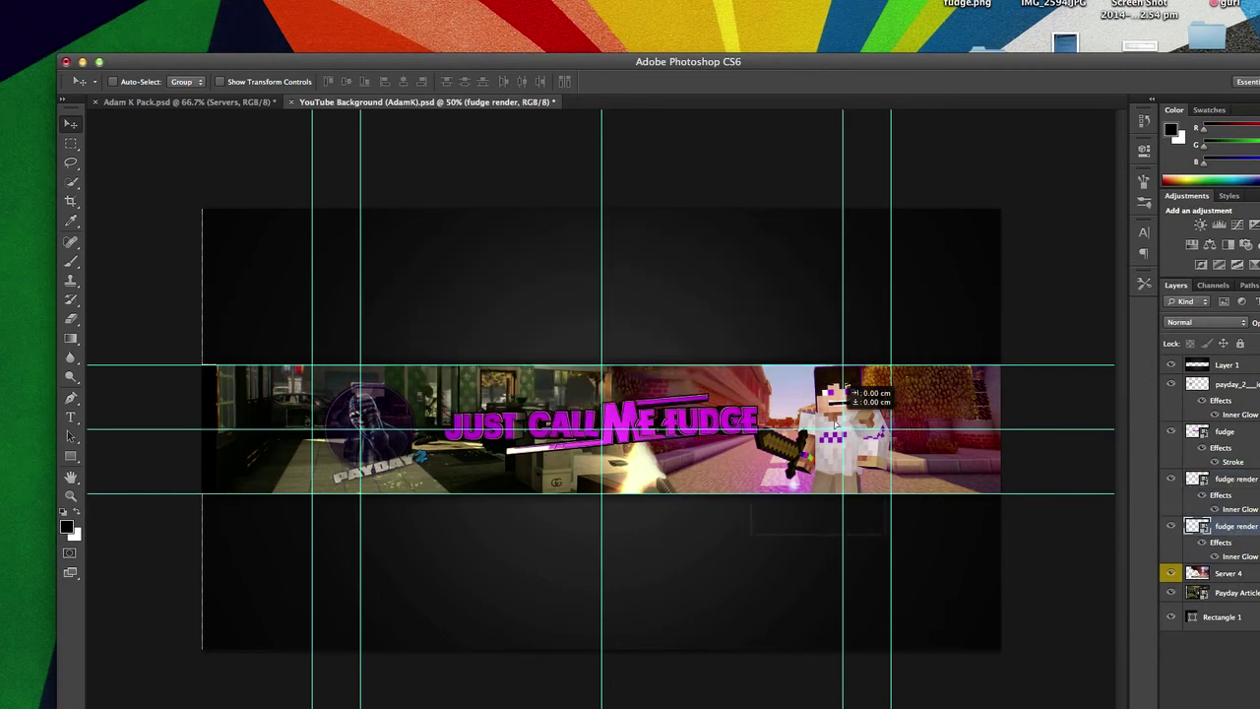
Apply a Motion Blur smart filter to the lower fudge render layer and nudge it slightly to the right.
click(280, 1)
mouse_move(300, 117)
click(517, 266)
click(713, 209)
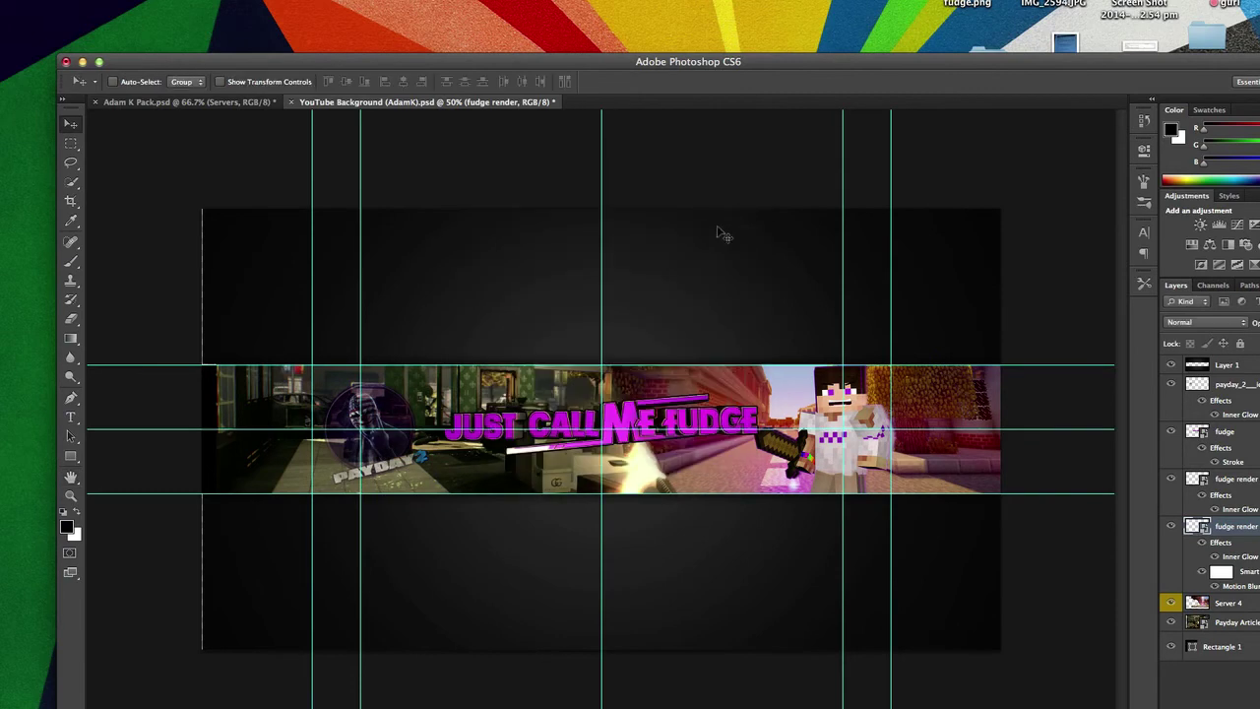
drag(882, 431, 887, 429)
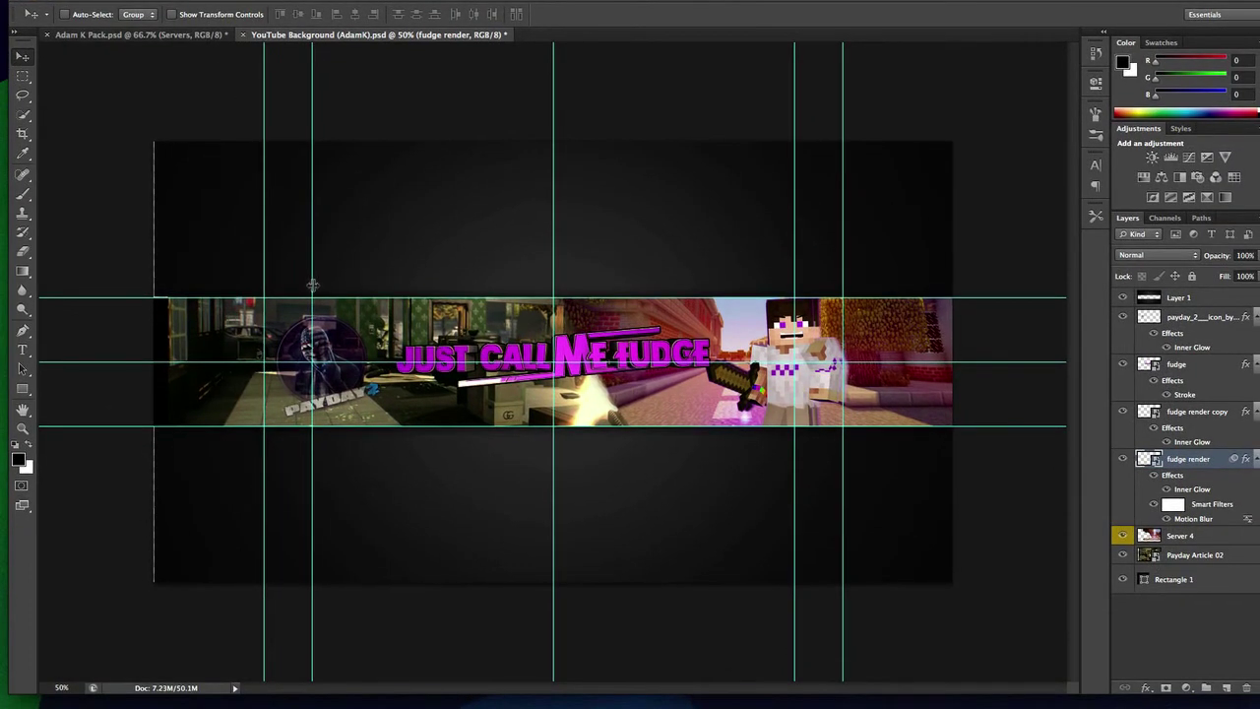
In Adam K Pack.psd, expand the Colour Corrections group and make its AdamKsummer group visible.
click(208, 36)
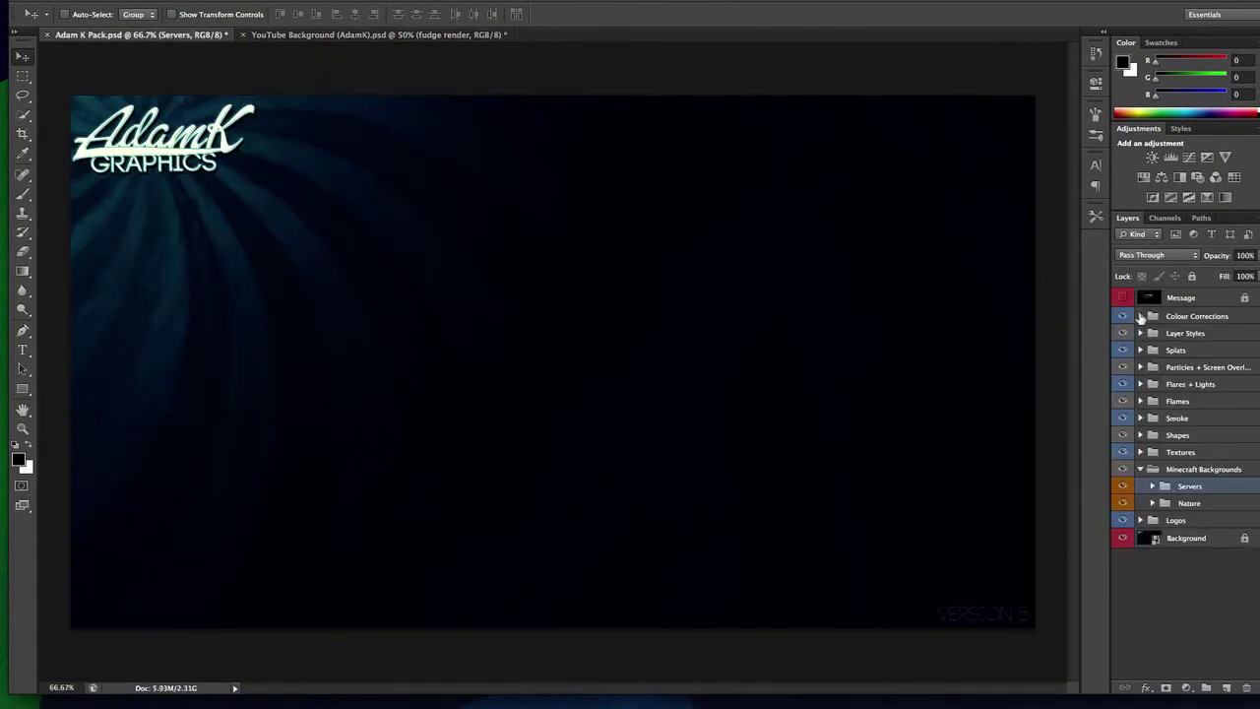
click(1140, 316)
click(1152, 332)
click(1152, 333)
click(1153, 349)
click(1152, 349)
click(1123, 333)
click(1142, 334)
Copy the AdamKsummer group into the banner and stack it above the Payday 2 icon layer, with the fudge title layer above it.
drag(460, 237, 440, 283)
drag(1182, 460, 1203, 311)
drag(1178, 382, 1192, 320)
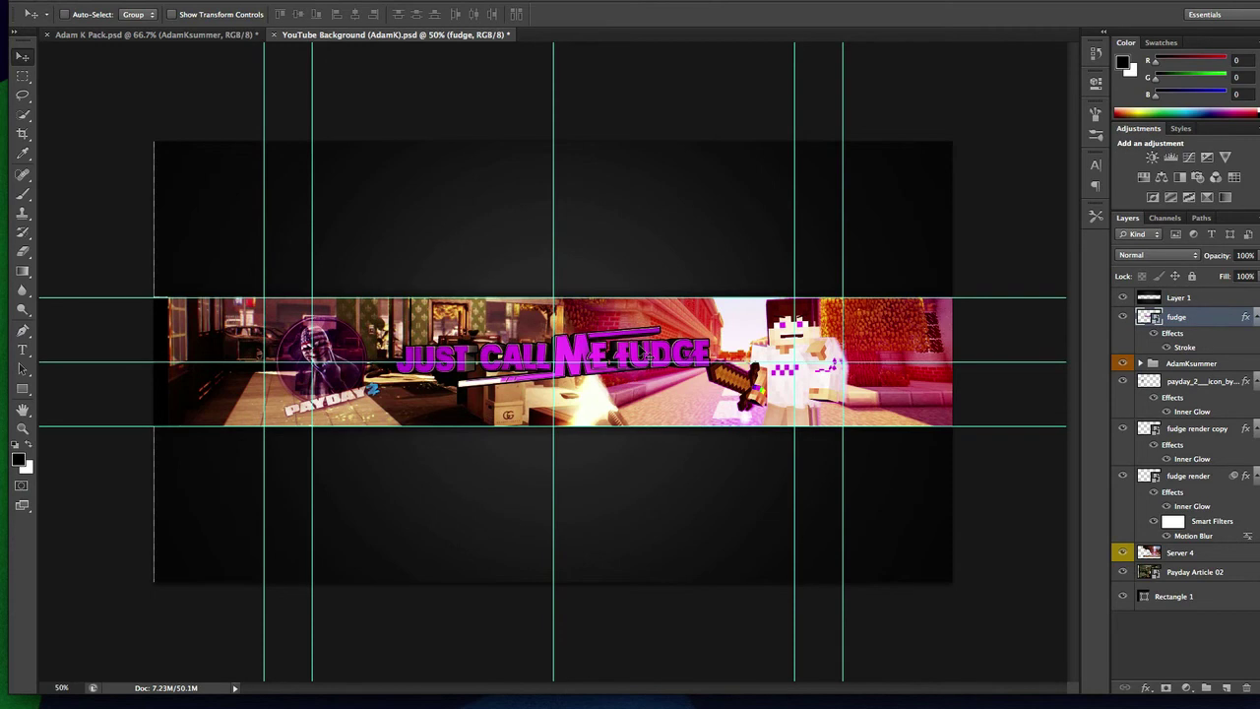
Show Starburst 6 from the Starburst's textures in Adam K Pack.psd and copy it into the banner.
click(187, 35)
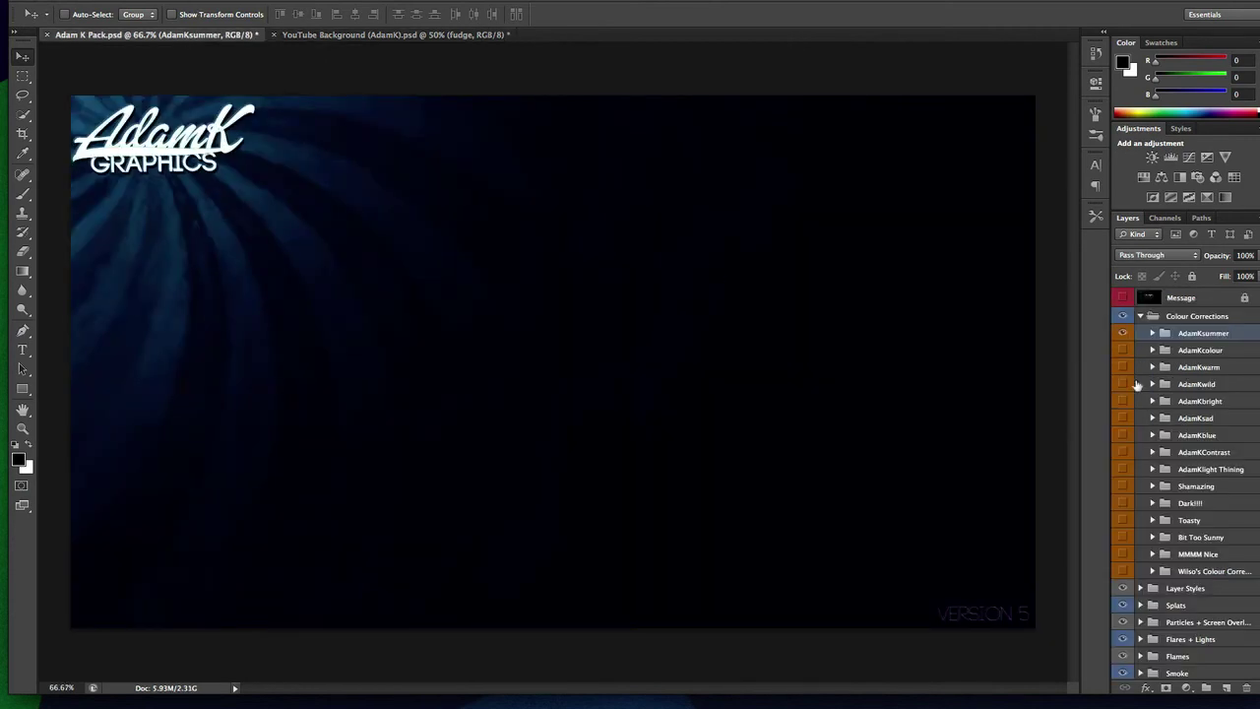
scroll(1143, 502, down, 5)
click(1142, 504)
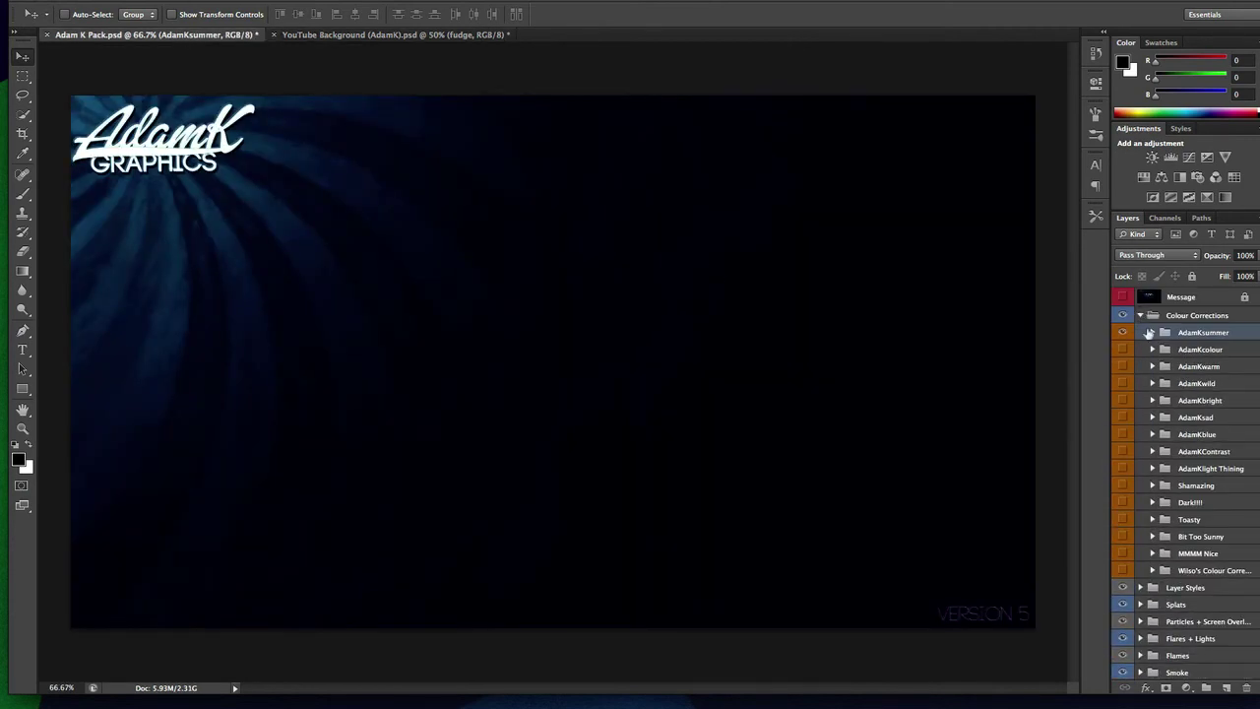
click(1140, 316)
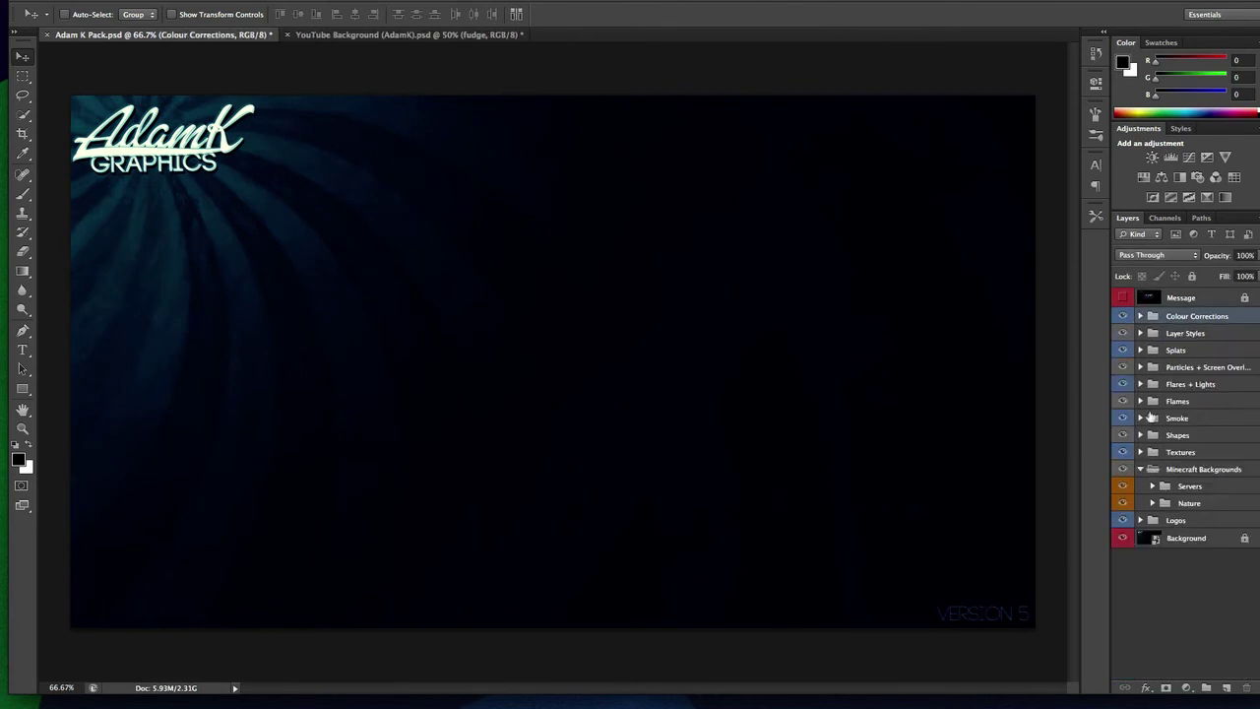
click(1141, 452)
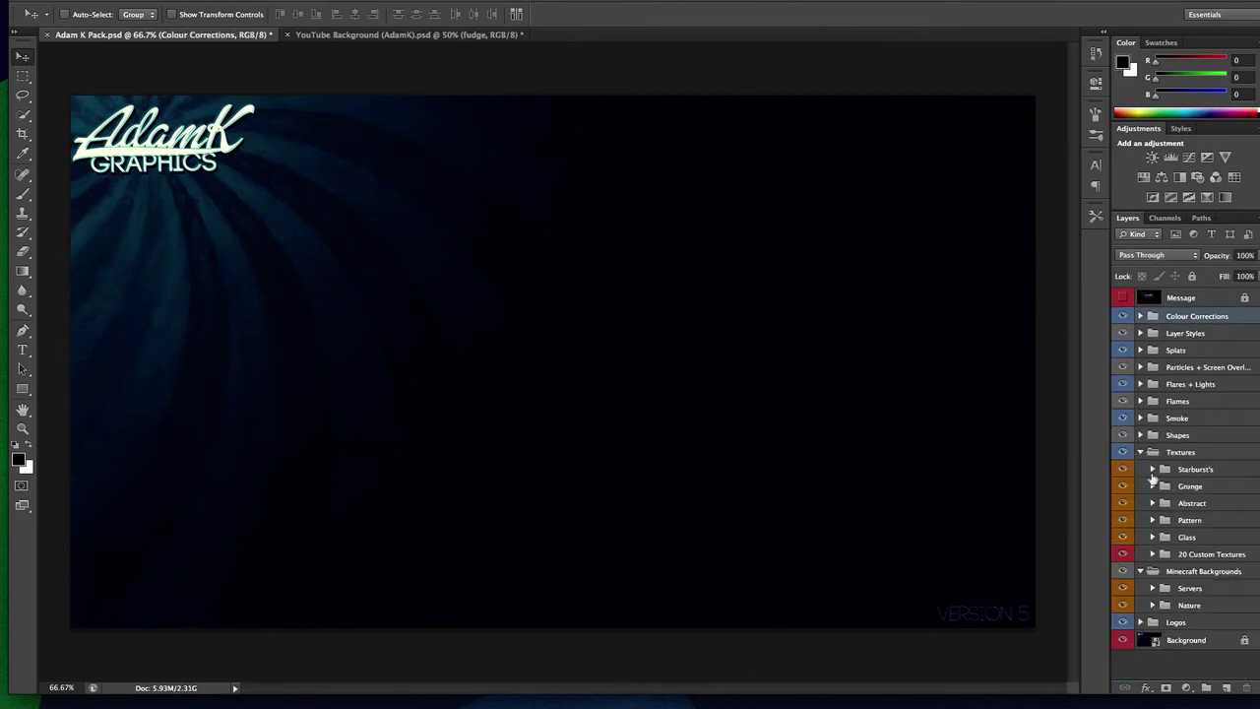
click(1153, 470)
click(1123, 583)
click(1209, 583)
mouse_move(490, 365)
mouse_down()
mouse_move(428, 79)
mouse_move(402, 37)
mouse_move(485, 351)
mouse_up()
Transform the Starburst 6 texture so that it spans the full width of the banner strip.
key(super+t)
drag(796, 144, 1060, 86)
drag(648, 246, 527, 320)
drag(857, 353, 955, 340)
right_click(584, 356)
click(591, 361)
Move the Starburst 6 layer between the fudge render and Server 4 layers and set its opacity to 33%.
click(1257, 276)
click(1257, 255)
drag(1251, 271, 1217, 271)
drag(1192, 317, 1172, 557)
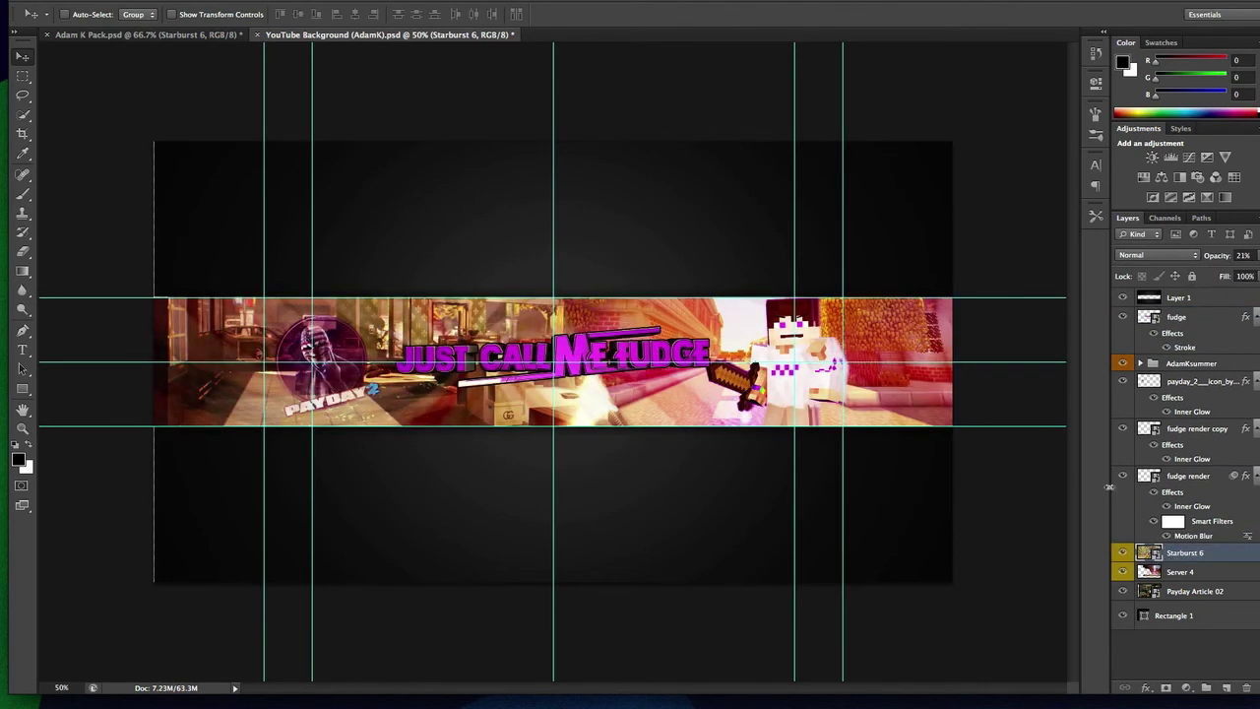
click(1257, 255)
drag(1235, 271, 1215, 271)
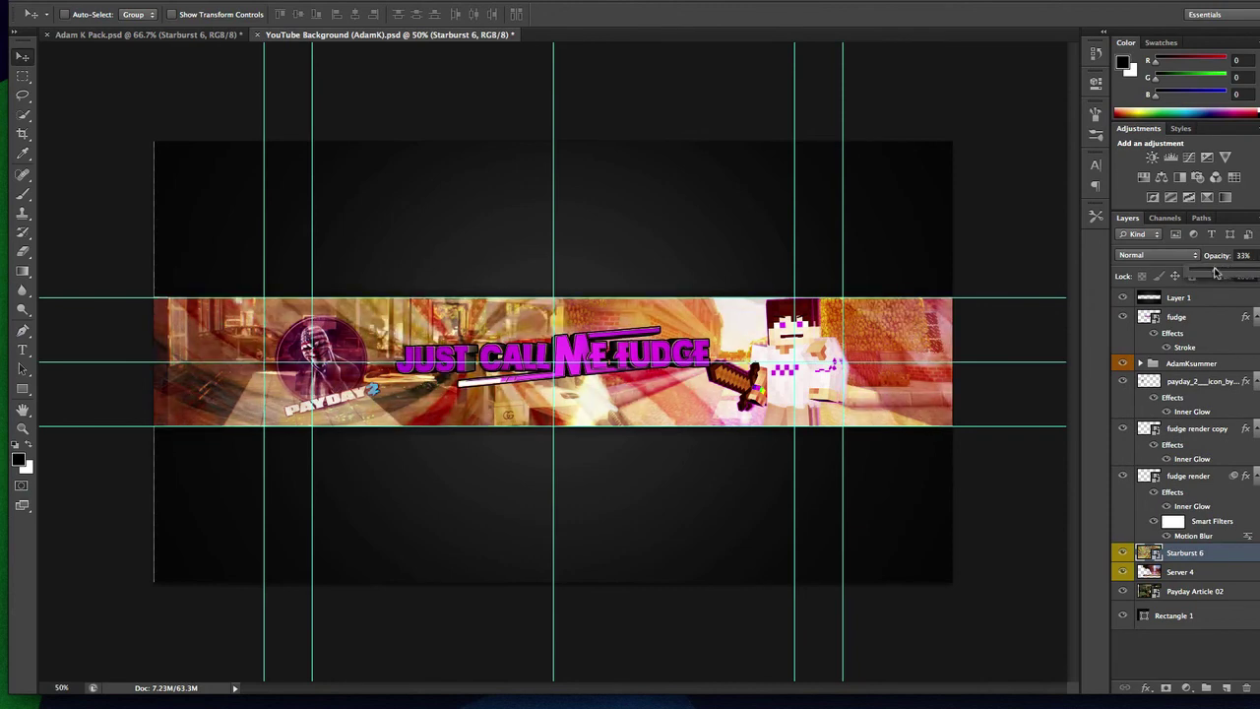
Hide Starburst 6 in Adam K Pack.psd and collapse the Starburst's group.
click(169, 35)
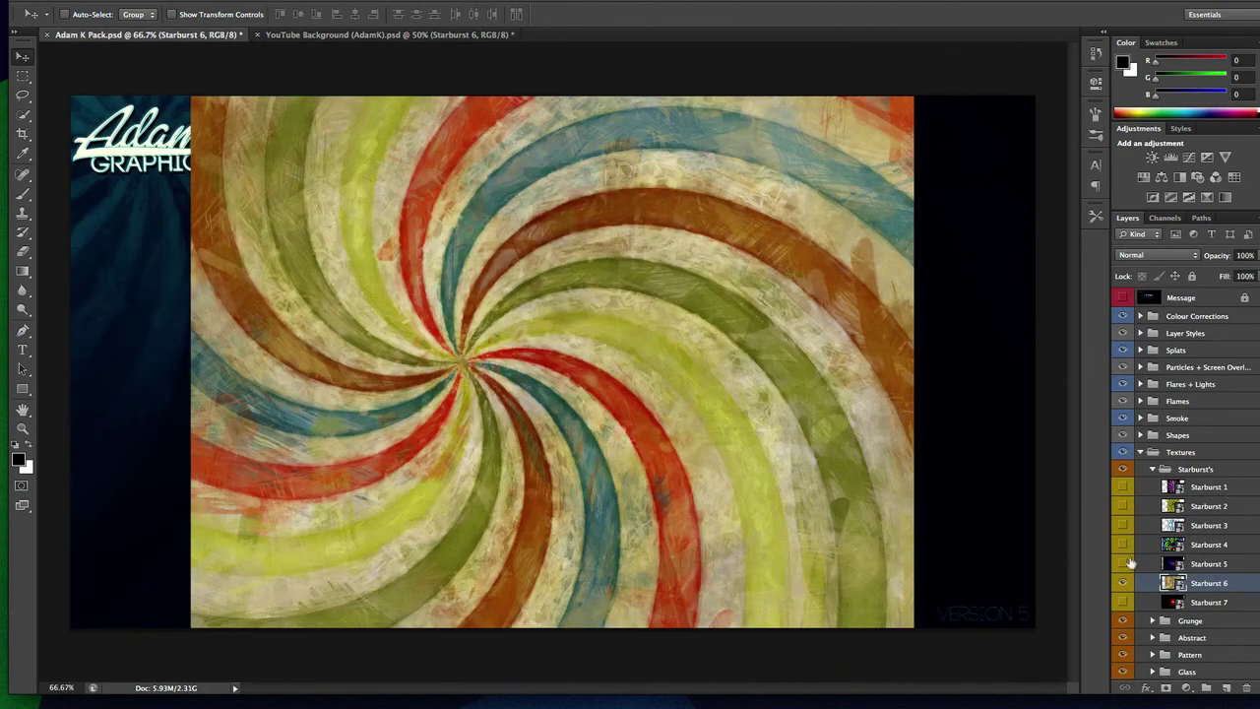
click(1122, 582)
click(1151, 468)
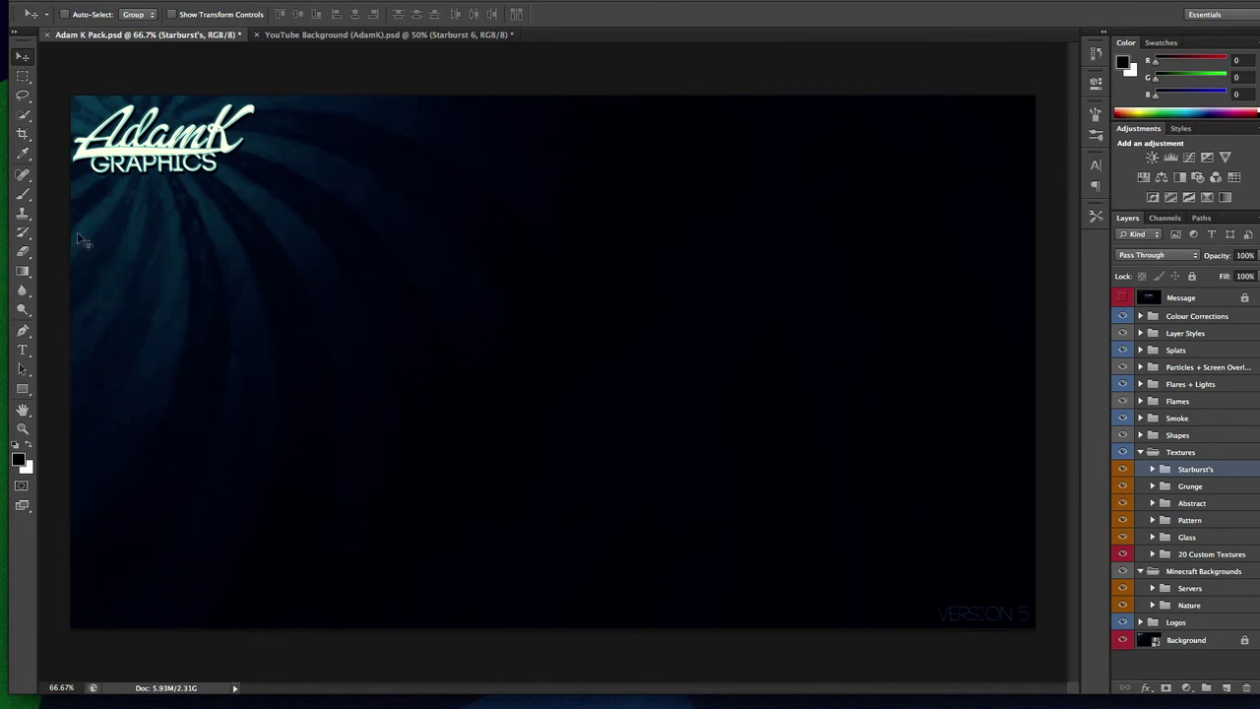
Switch to the chat application, select a conversation and write "do u have a twi" in the message field.
right_click(3, 267)
click(14, 264)
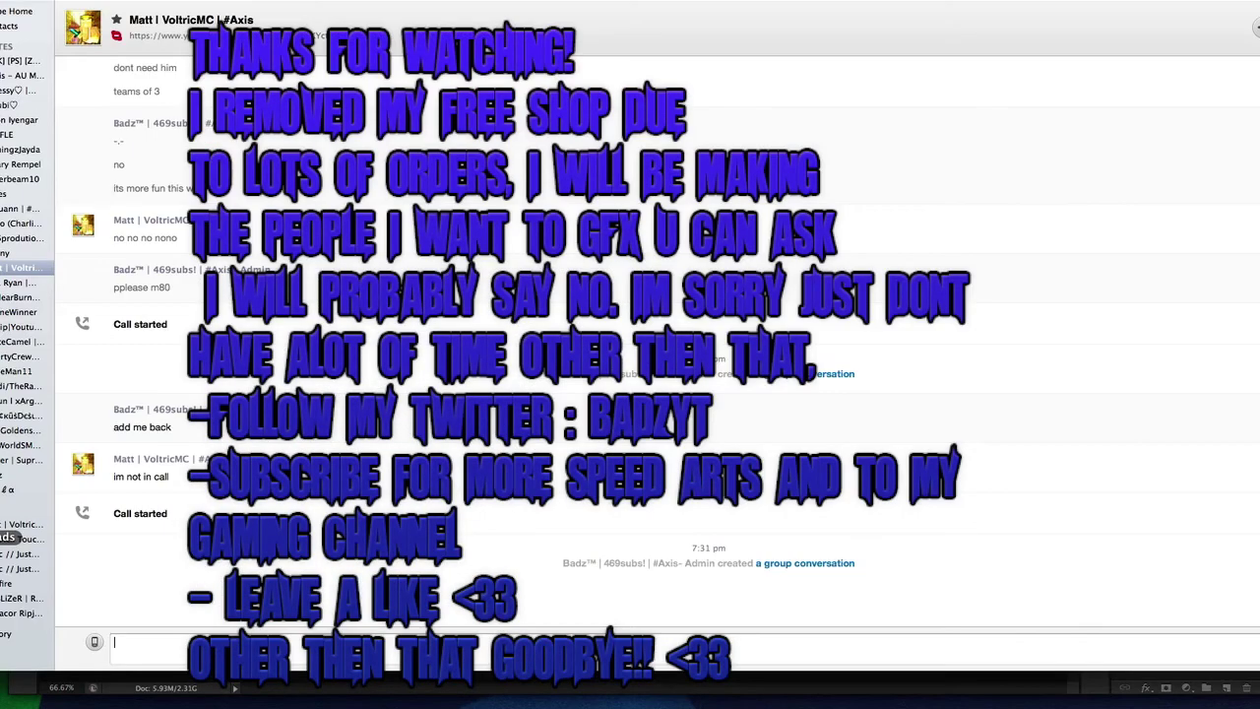
click(27, 554)
text(d)
text(o u hav)
text(e a twi)
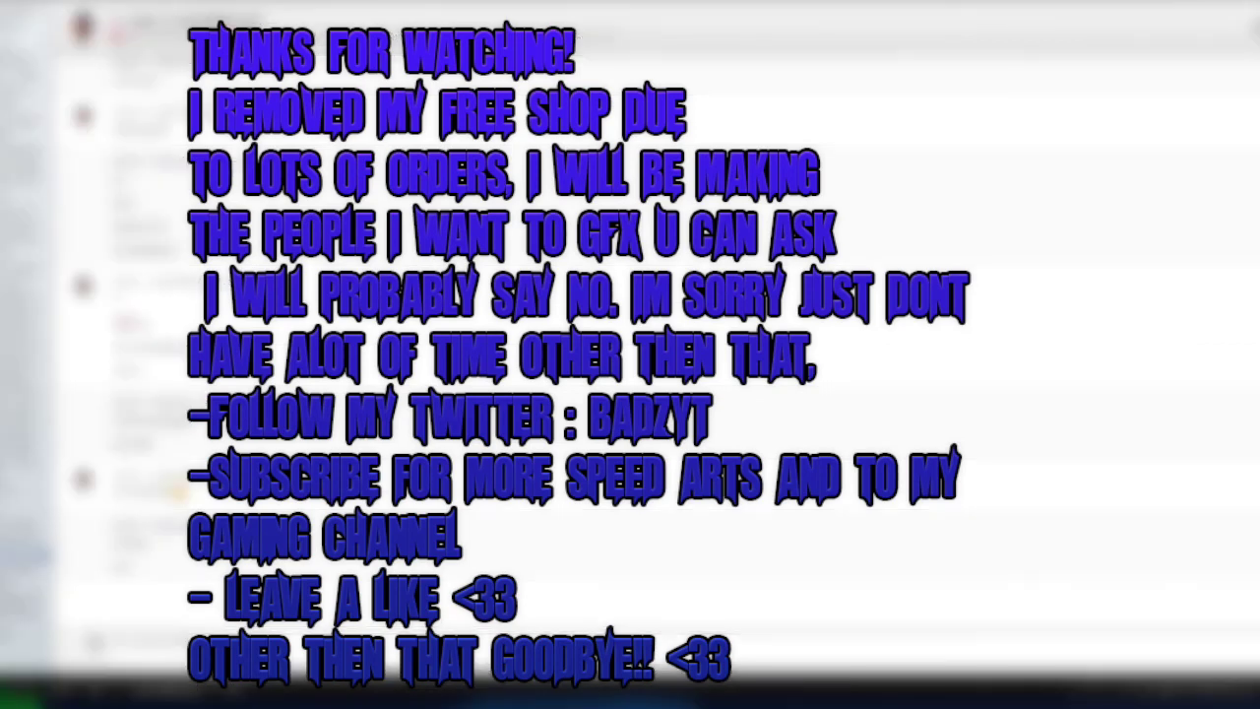